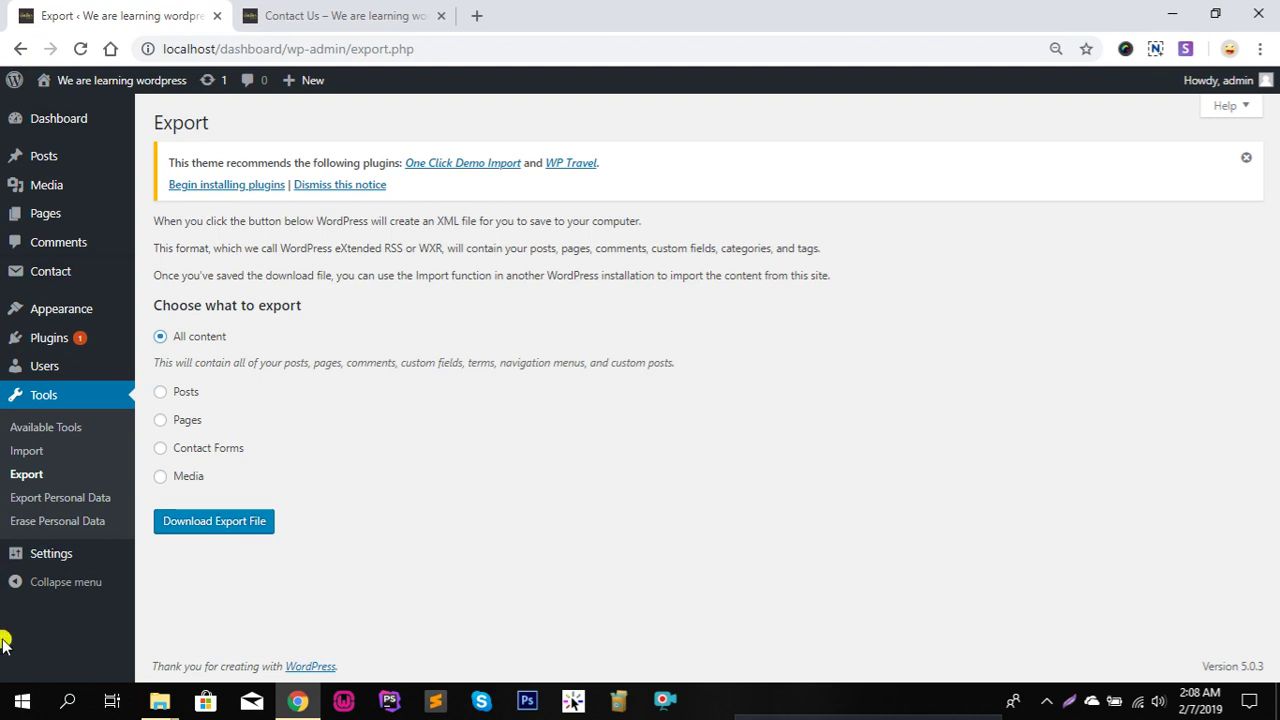
# Step: Open the General settings and compare the site title and tagline fields with the header of the site's Contact Us page
pyautogui.click(51, 553)
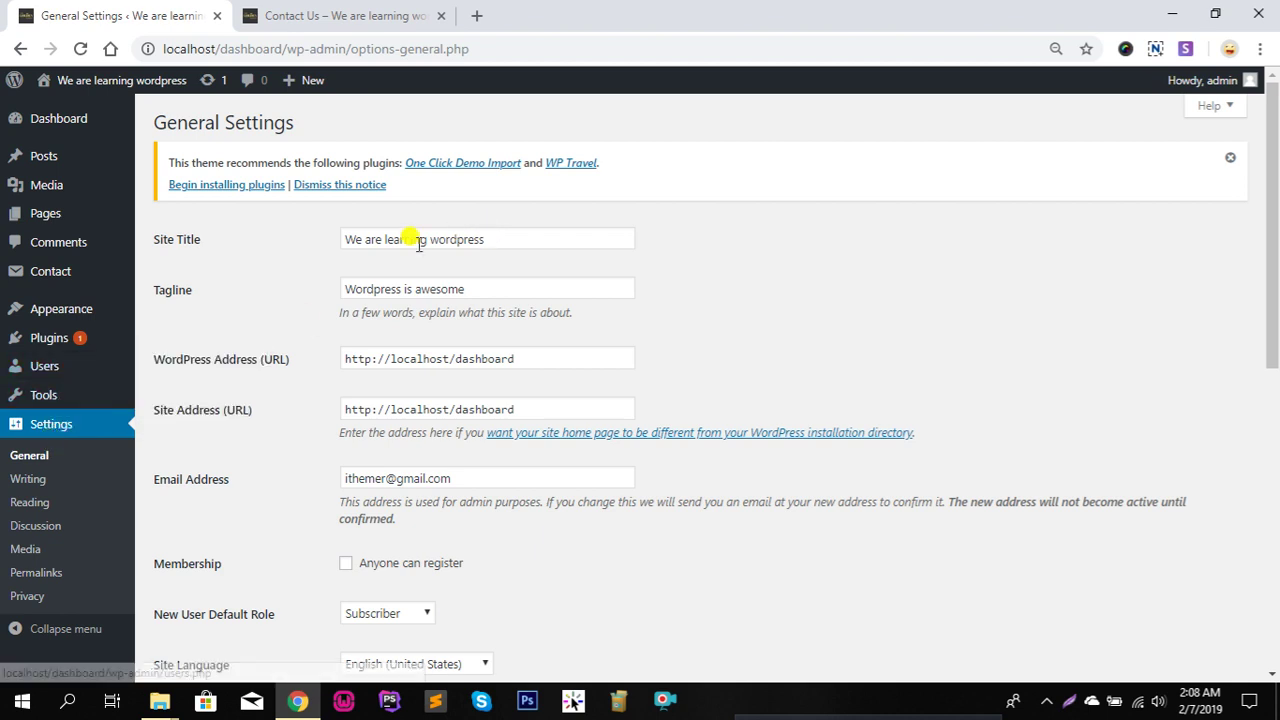
pyautogui.click(40, 457)
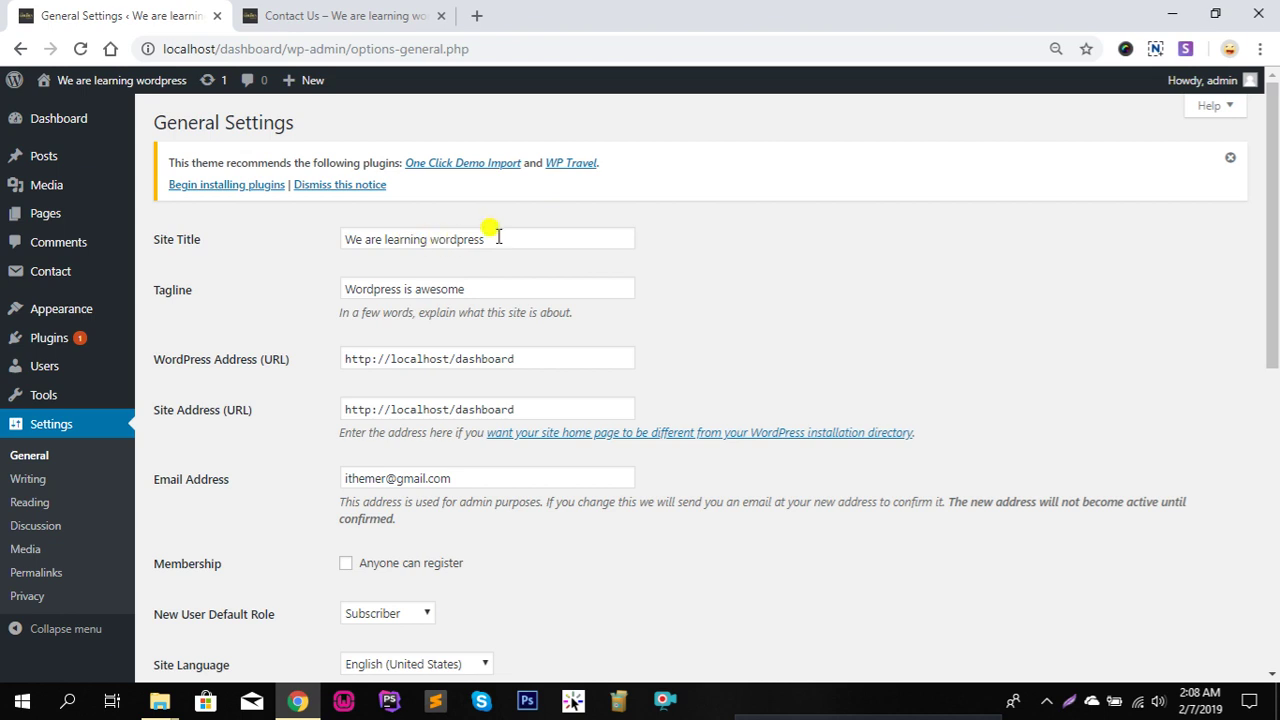
pyautogui.click(500, 235)
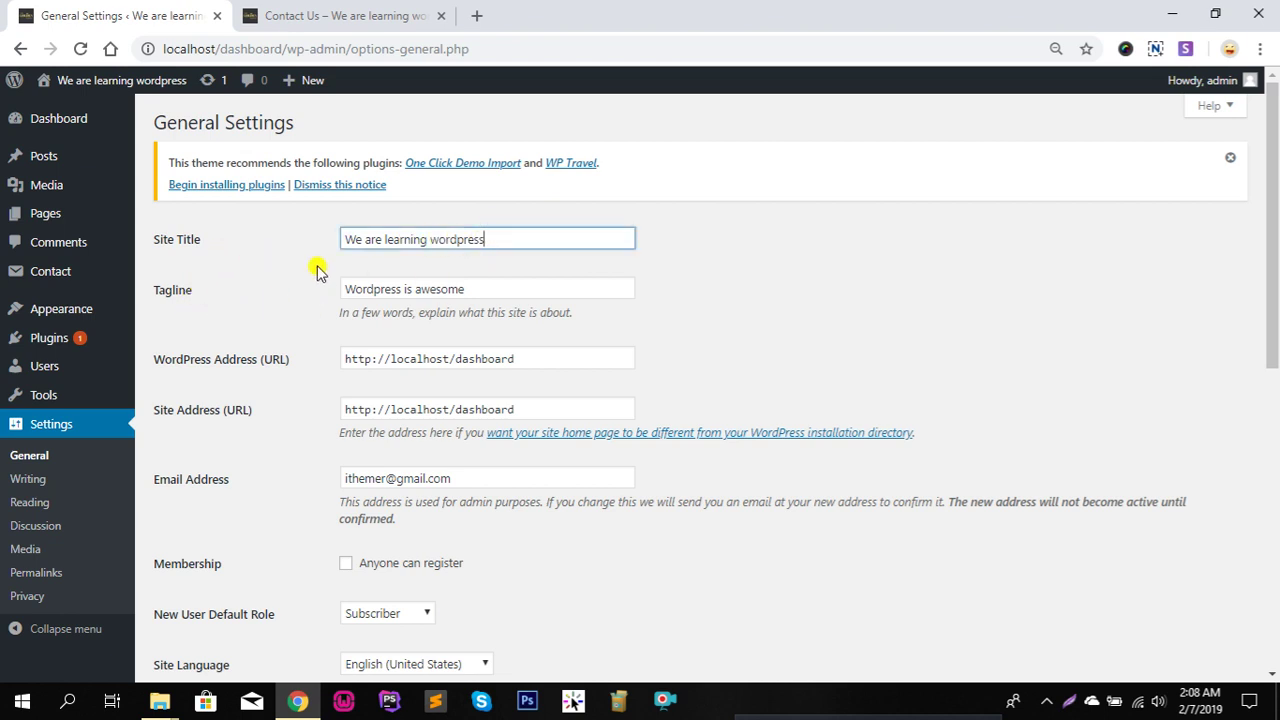
pyautogui.click(340, 14)
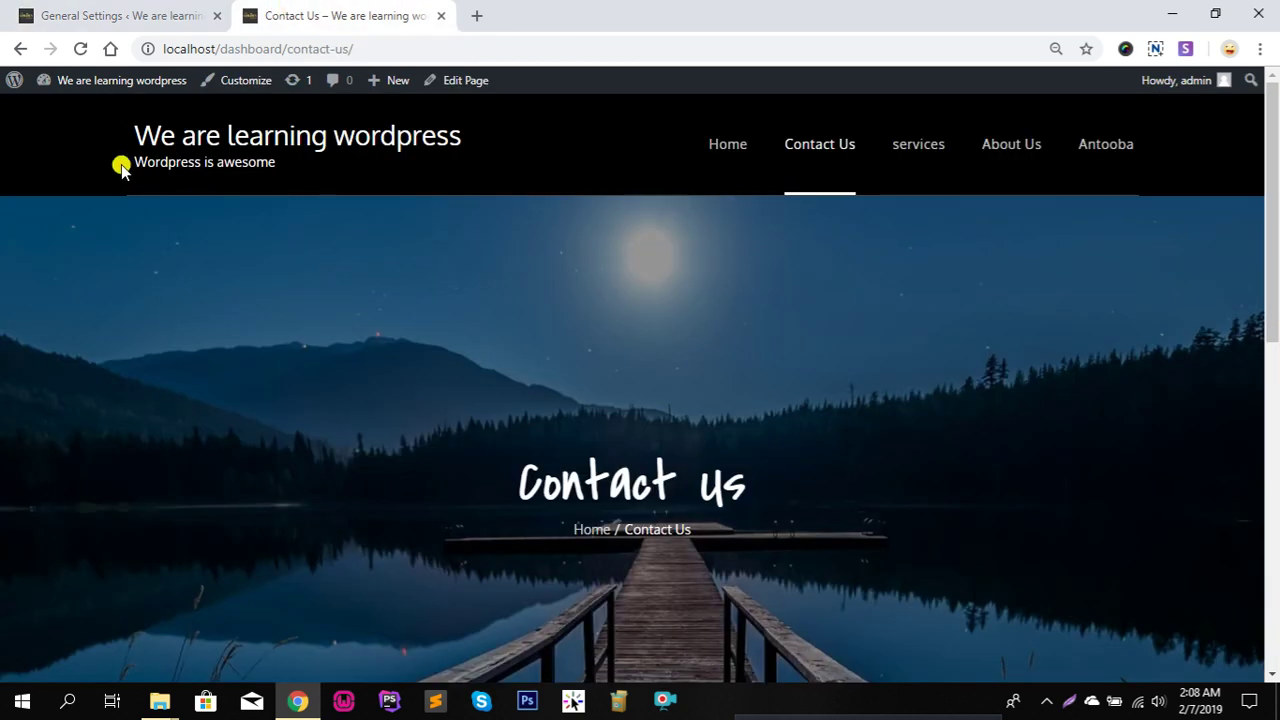
pyautogui.click(194, 14)
pyautogui.click(485, 280)
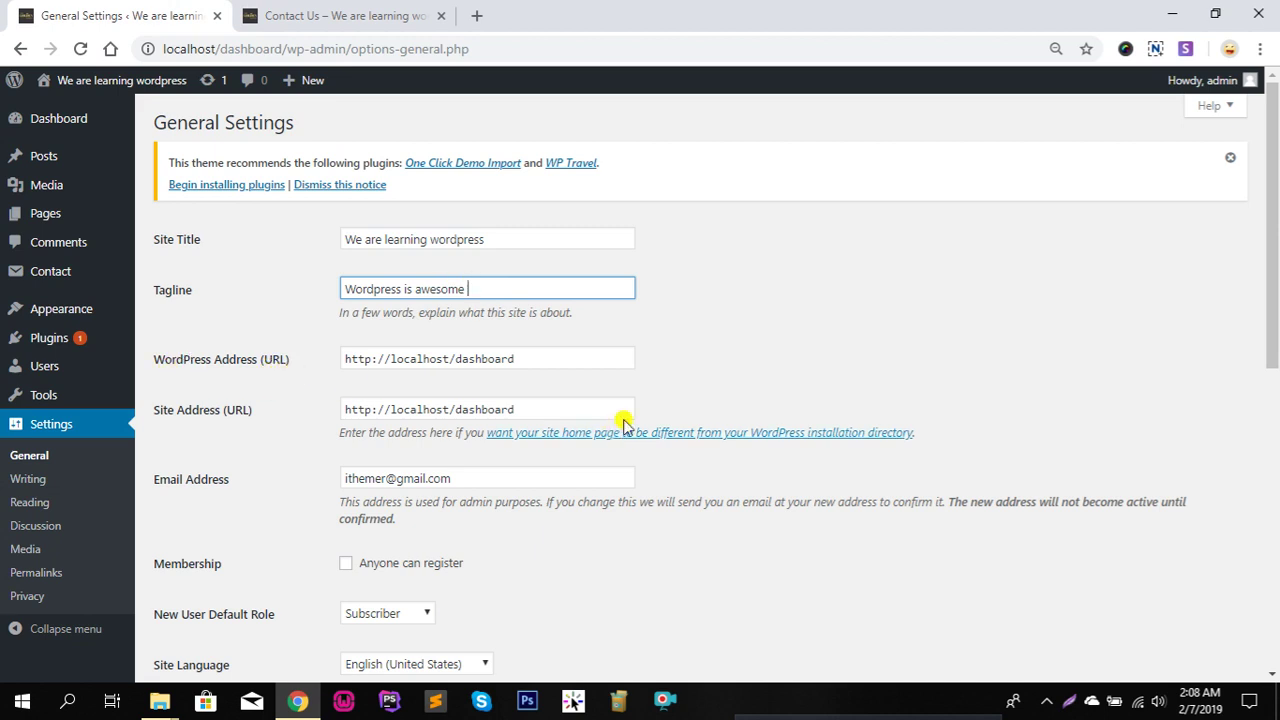
# Step: Check the WordPress address against the site's home page, and review the email address and membership settings
pyautogui.click(570, 358)
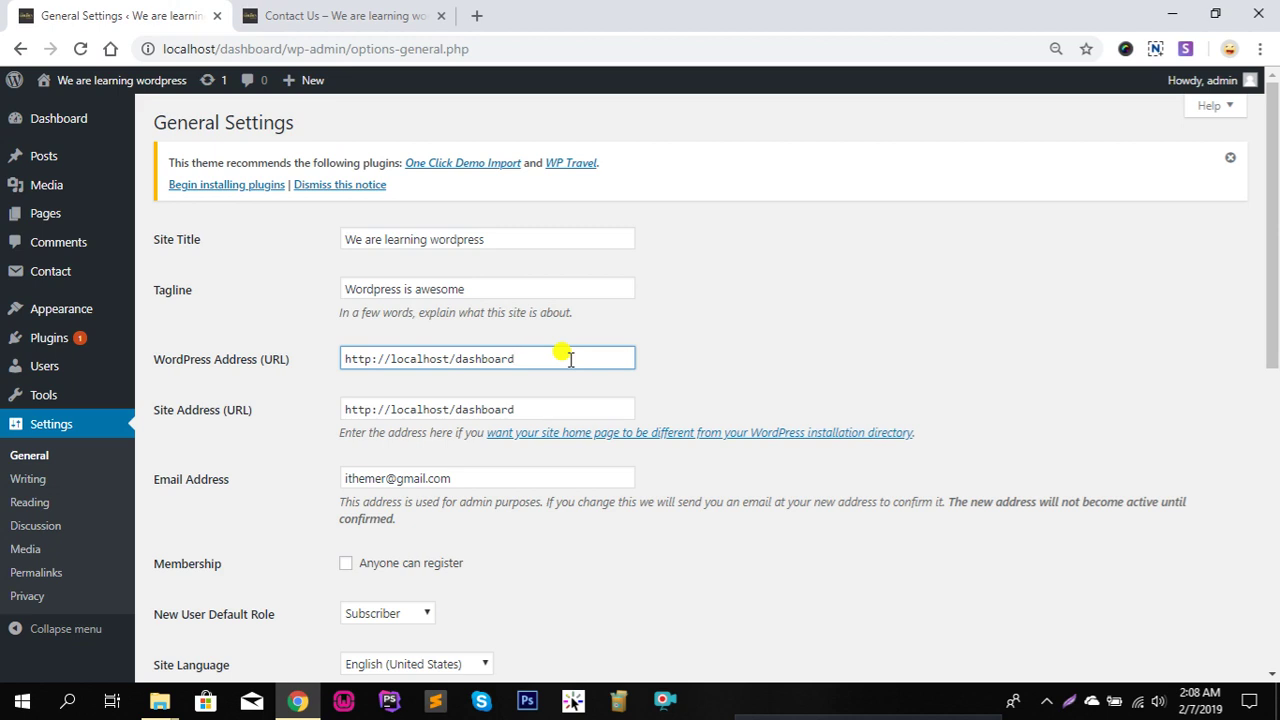
pyautogui.click(362, 14)
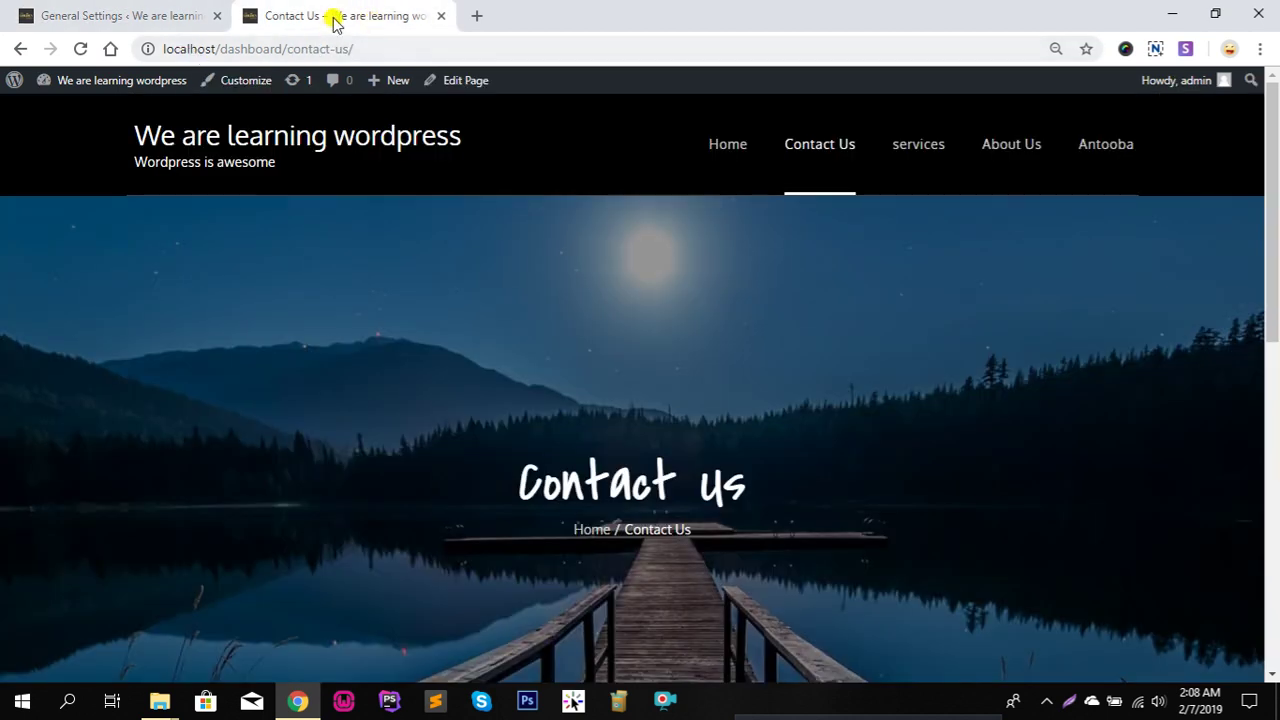
pyautogui.click(294, 133)
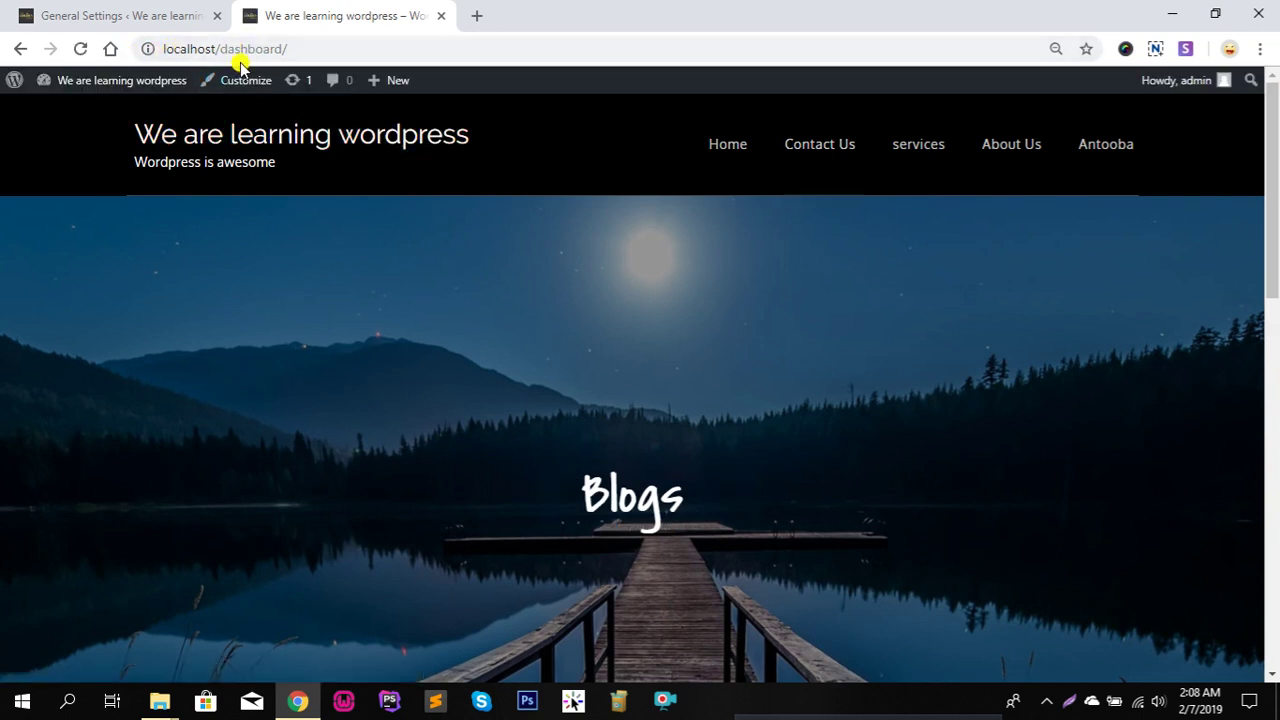
pyautogui.click(170, 10)
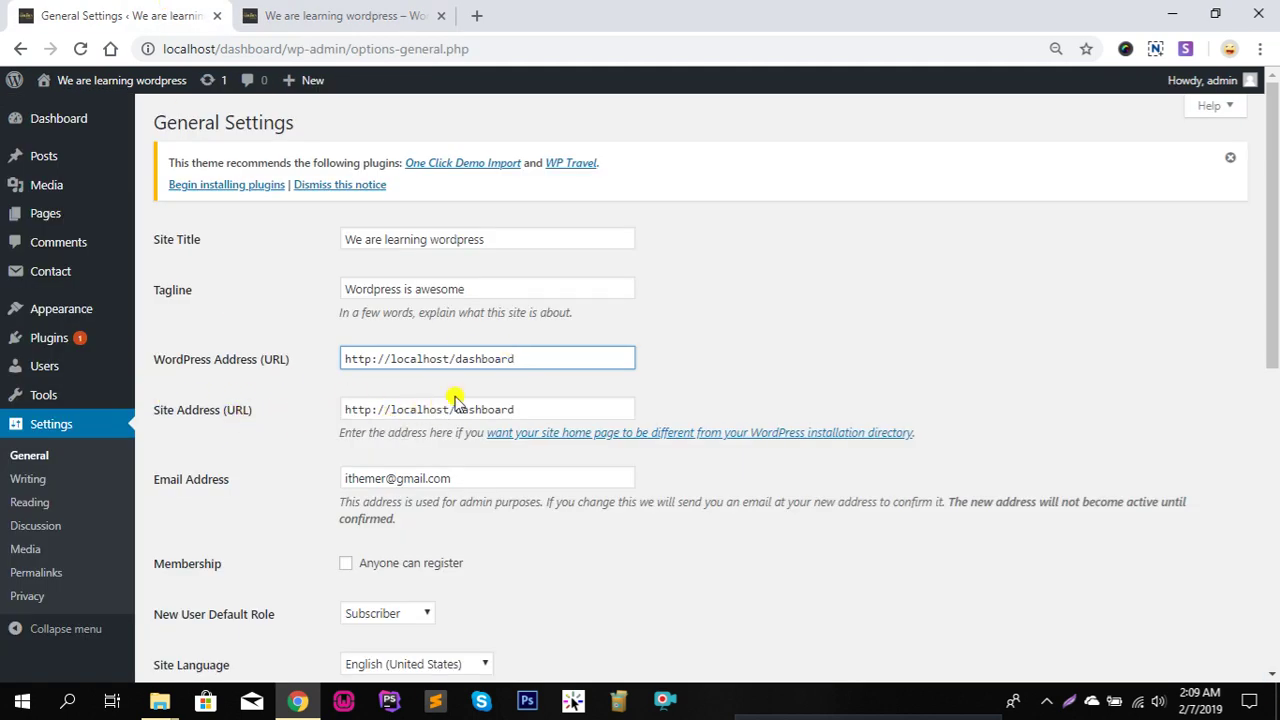
pyautogui.click(496, 474)
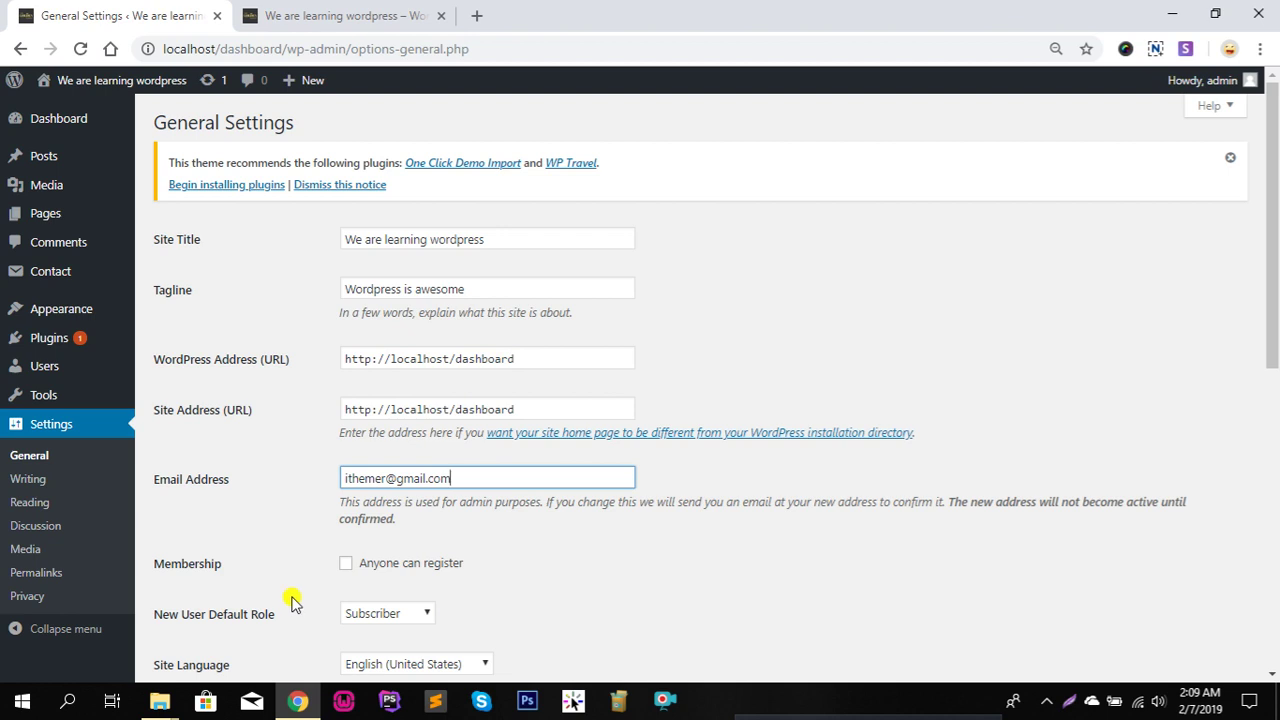
pyautogui.click(346, 566)
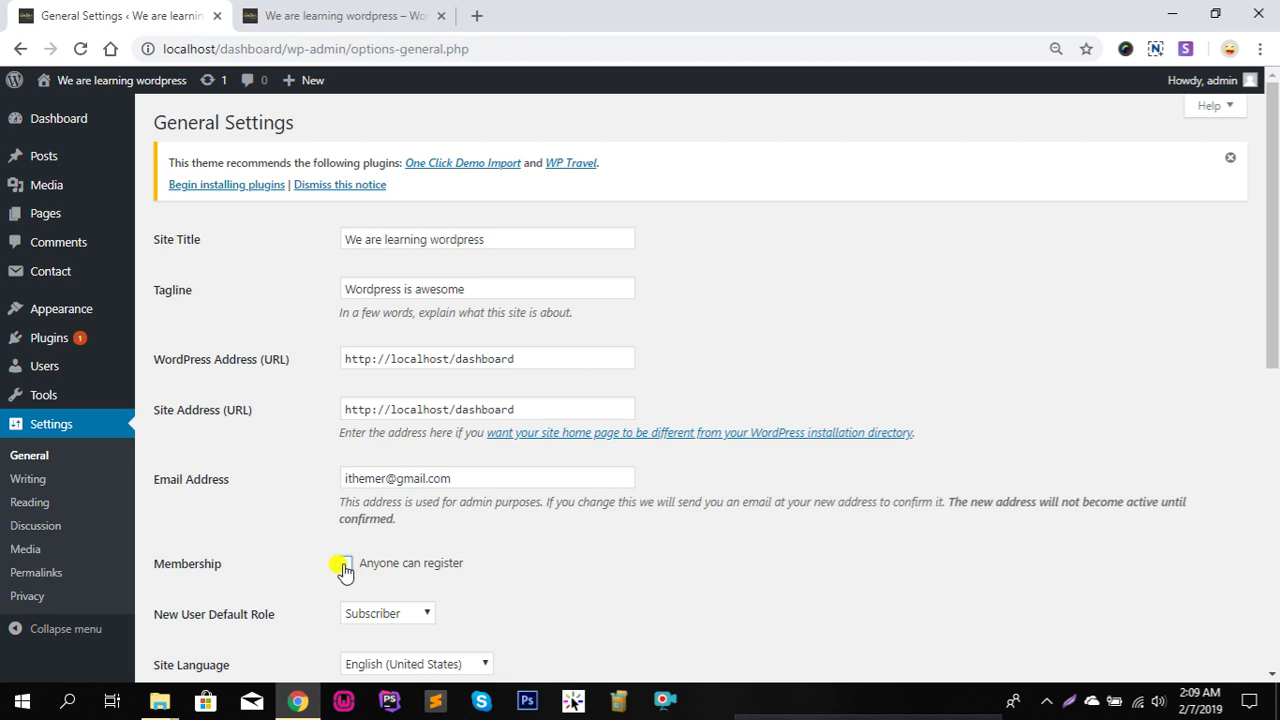
# Step: Switch the new user default role to Administrator and back to Subscriber
pyautogui.scroll(-2, 320, 550)
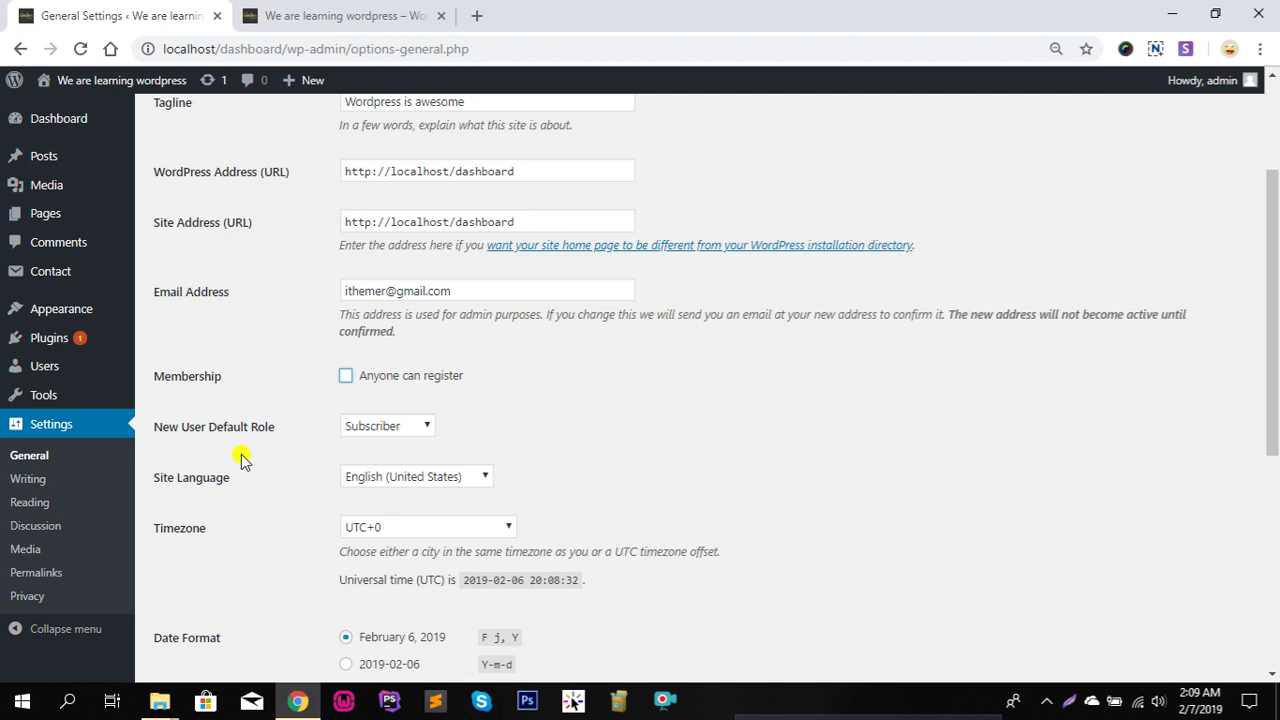
pyautogui.click(423, 427)
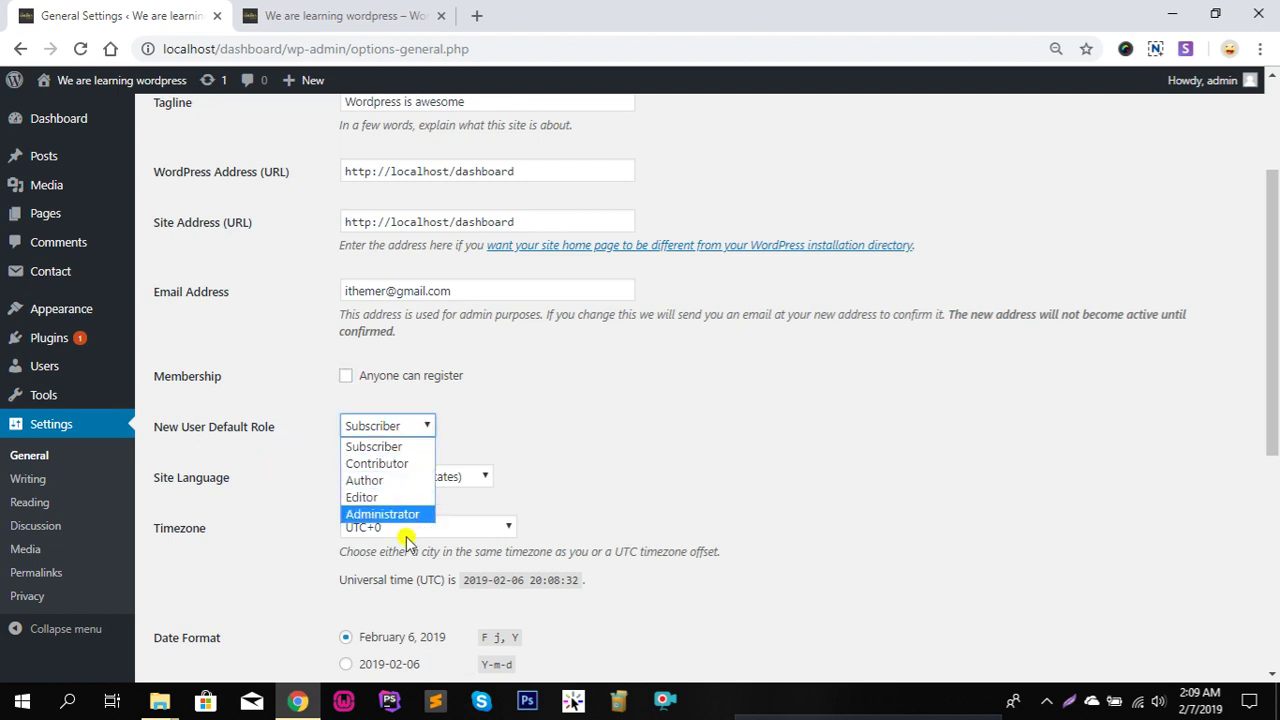
pyautogui.click(409, 516)
pyautogui.click(397, 427)
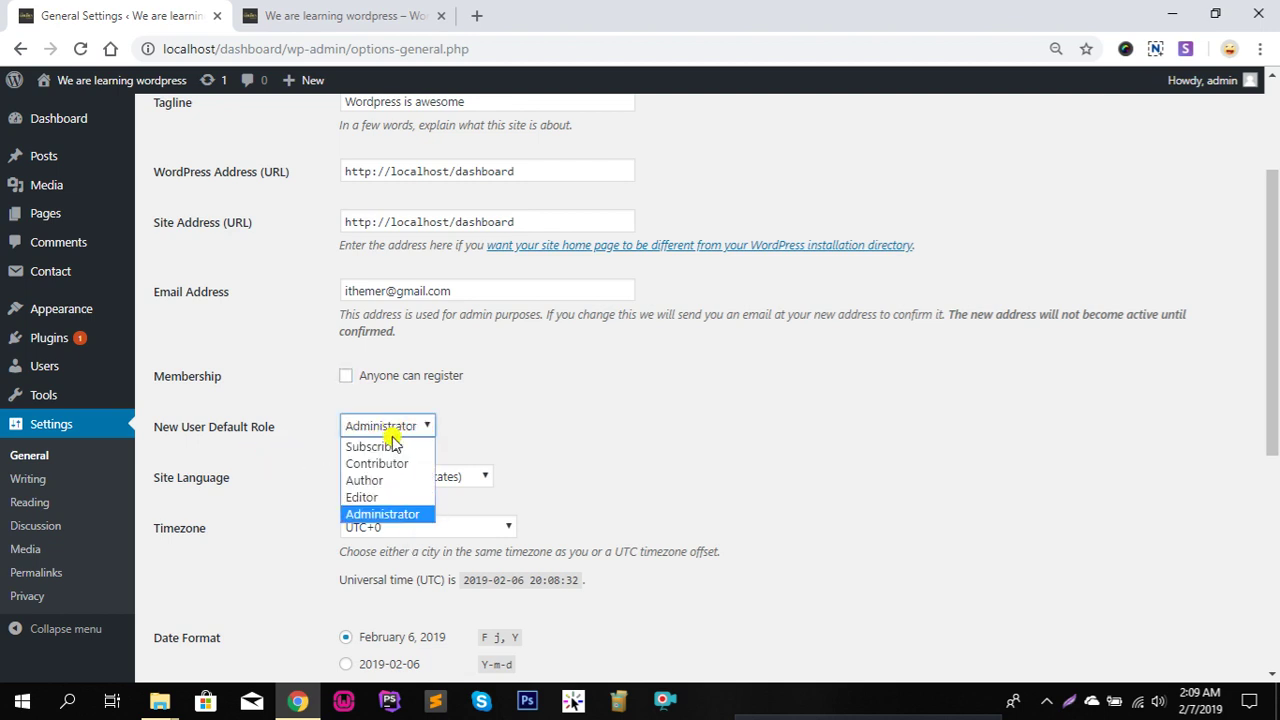
pyautogui.click(389, 448)
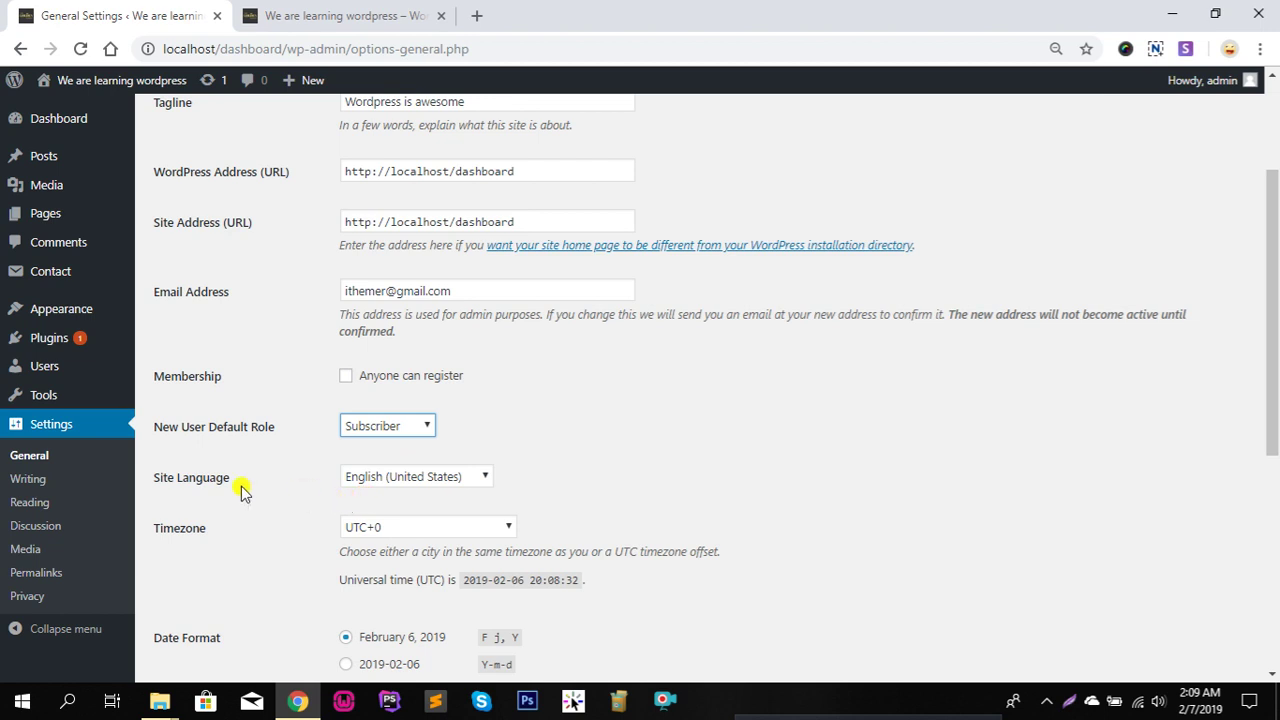
# Step: Set the site language to বাংলা
pyautogui.click(468, 480)
pyautogui.scroll(-1, 480, 370)
pyautogui.click(405, 178)
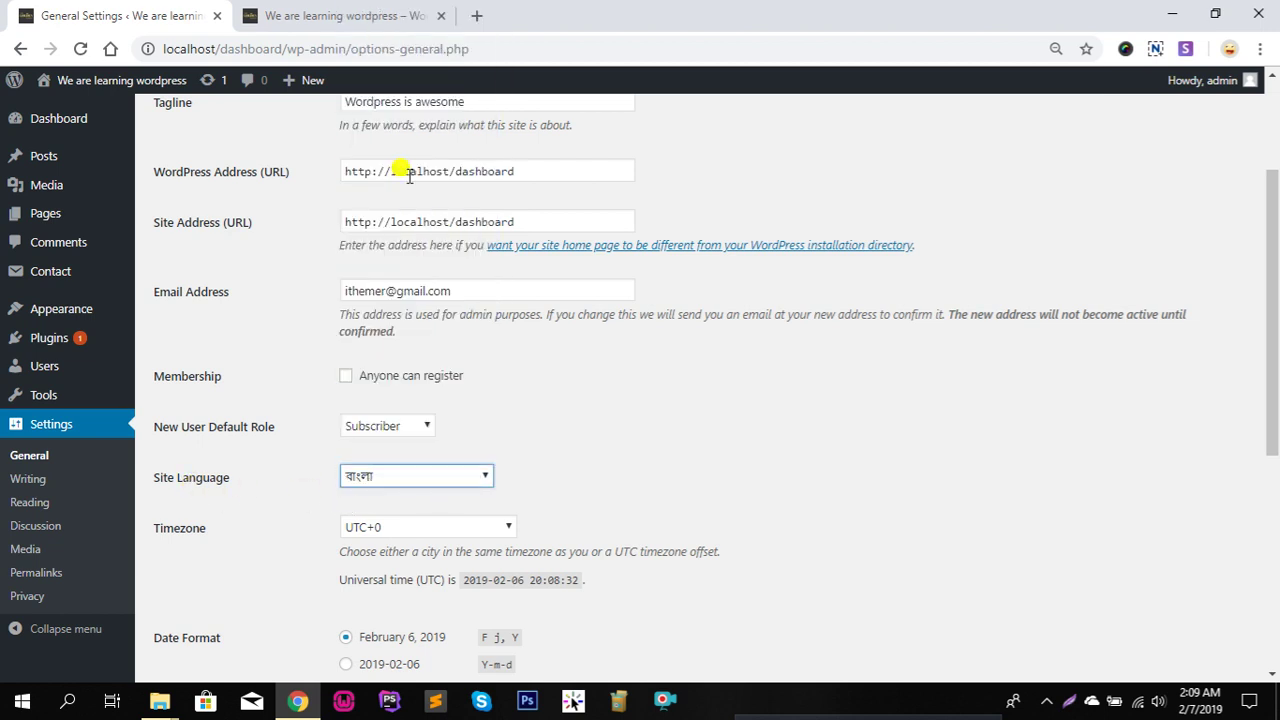
# Step: Look through the blog posts and sidebar on the site's home page to examine the language of its content
pyautogui.click(375, 16)
pyautogui.rightClick(574, 253)
pyautogui.click(648, 311)
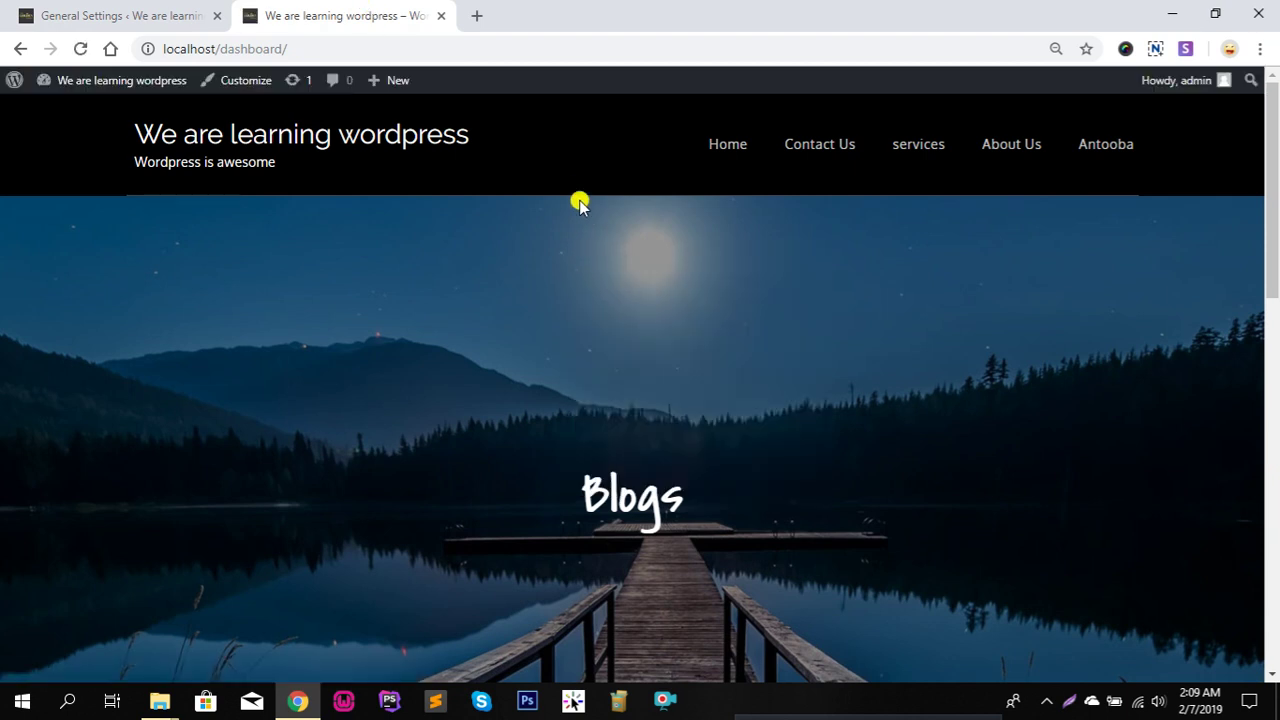
pyautogui.scroll(-3, 549, 215)
pyautogui.scroll(-4, 549, 215)
pyautogui.scroll(-3, 549, 229)
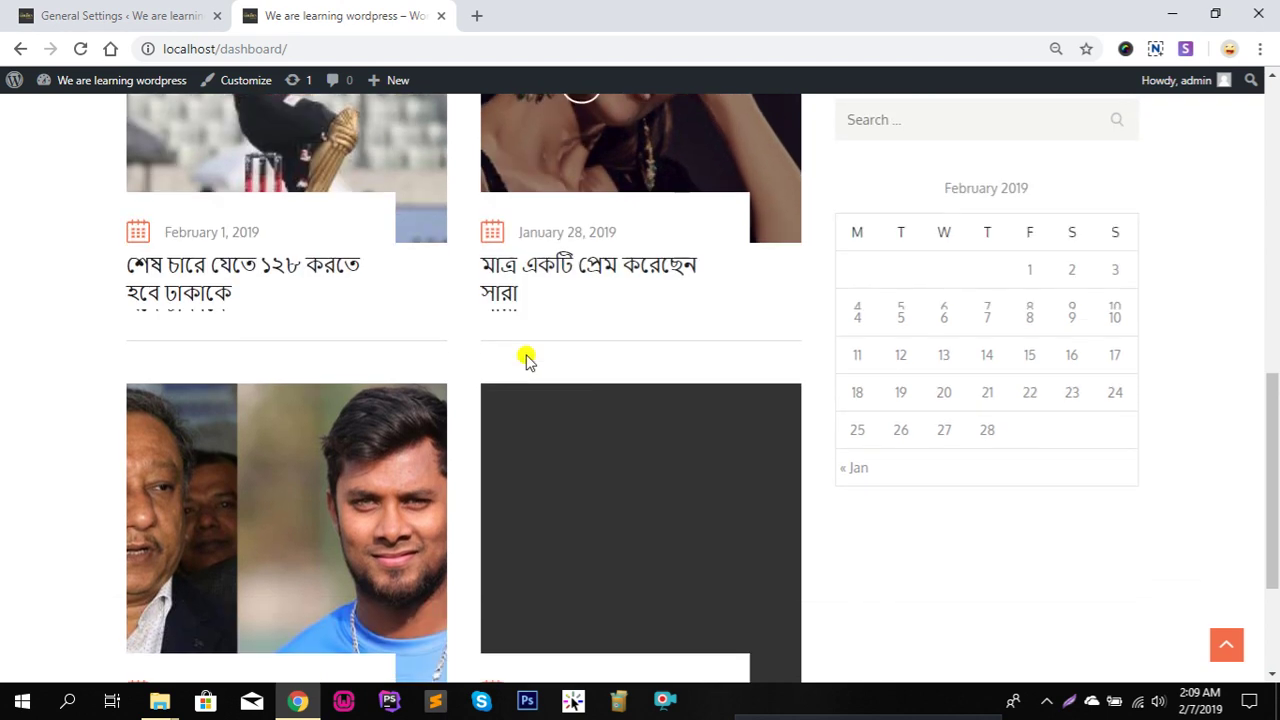
pyautogui.scroll(5, 534, 357)
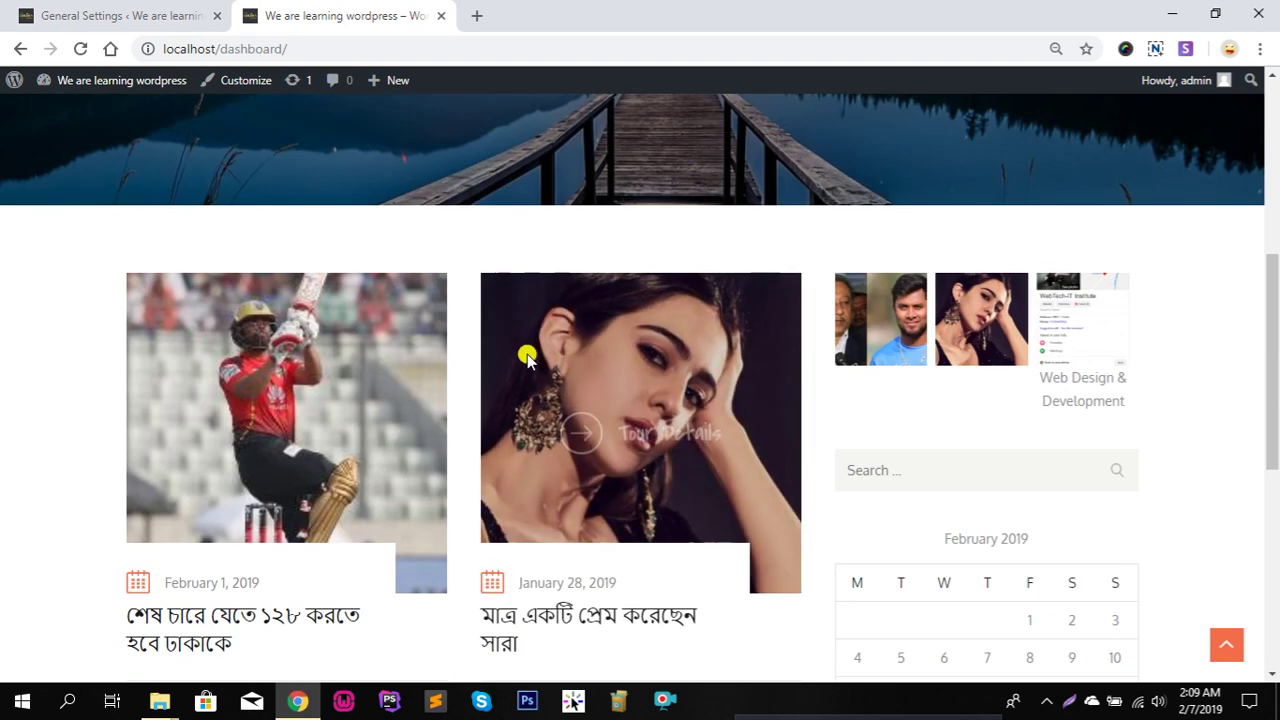
pyautogui.click(197, 10)
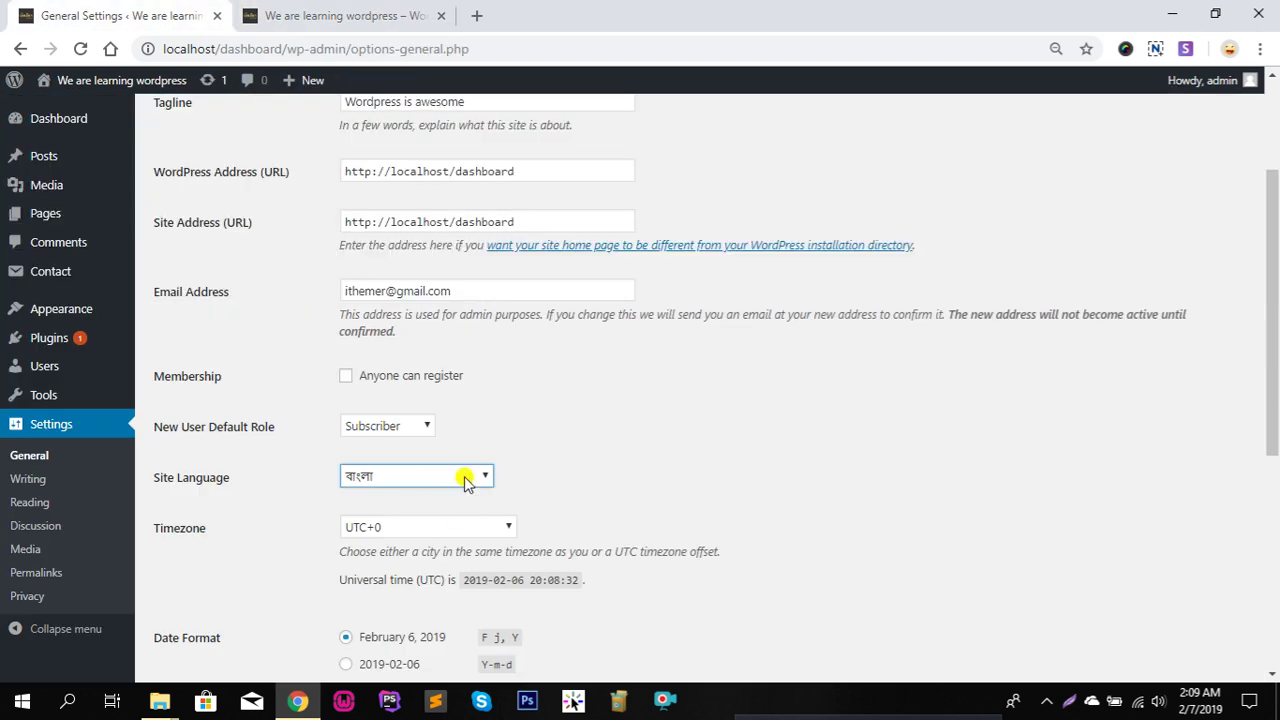
# Step: Save the general settings with the chosen site language
pyautogui.scroll(-5, 457, 472)
pyautogui.click(182, 598)
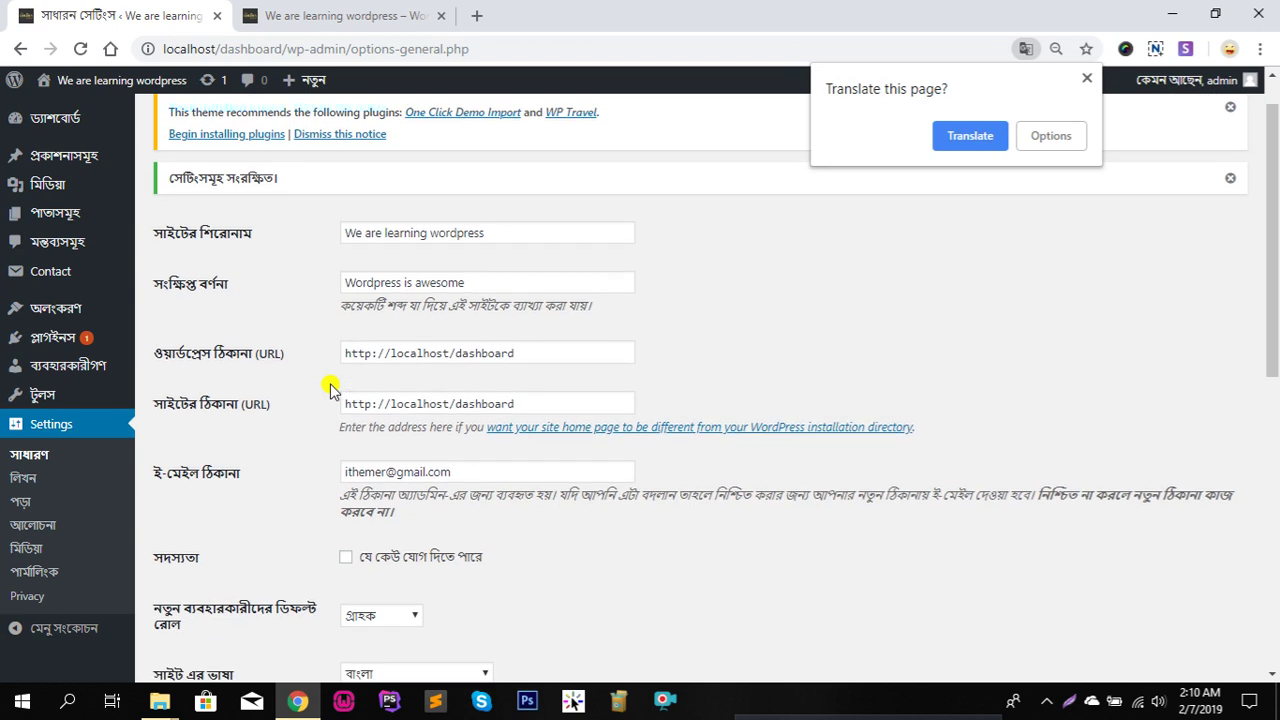
# Step: Set the site language back to English (United States) and save the general settings
pyautogui.scroll(-2, 340, 410)
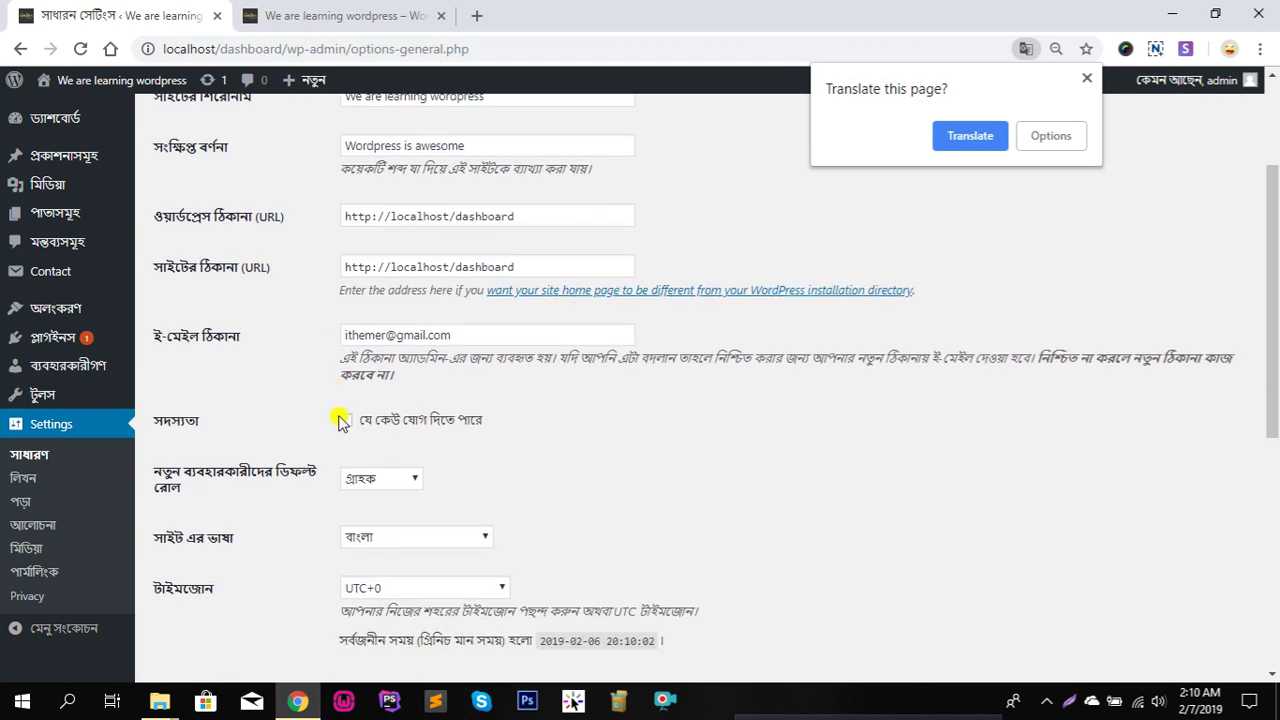
pyautogui.click(383, 541)
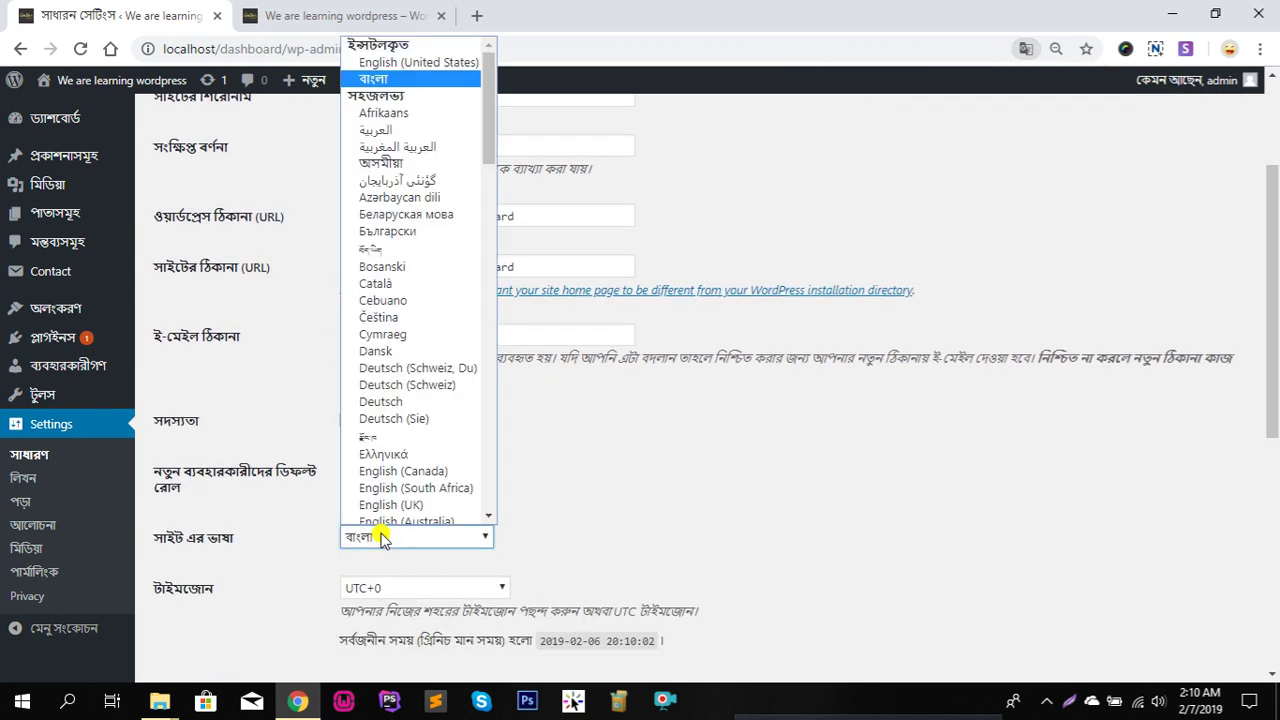
pyautogui.click(421, 63)
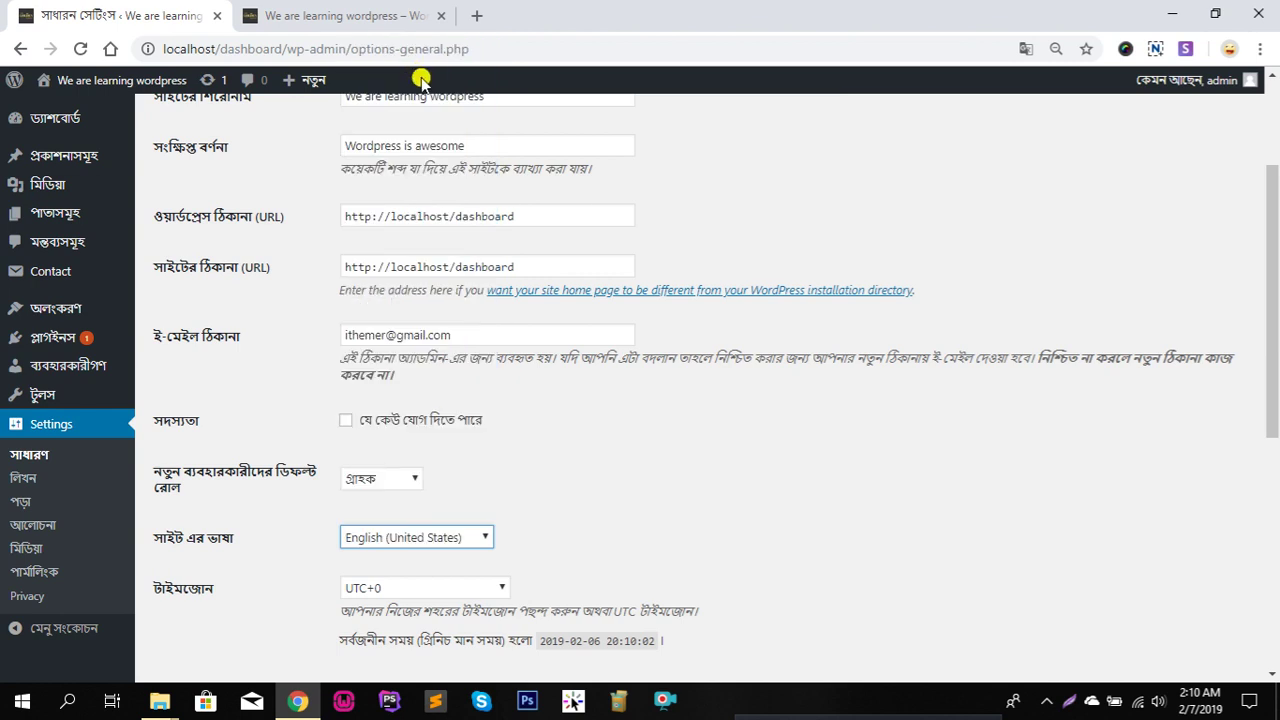
pyautogui.scroll(-5, 350, 400)
pyautogui.click(210, 597)
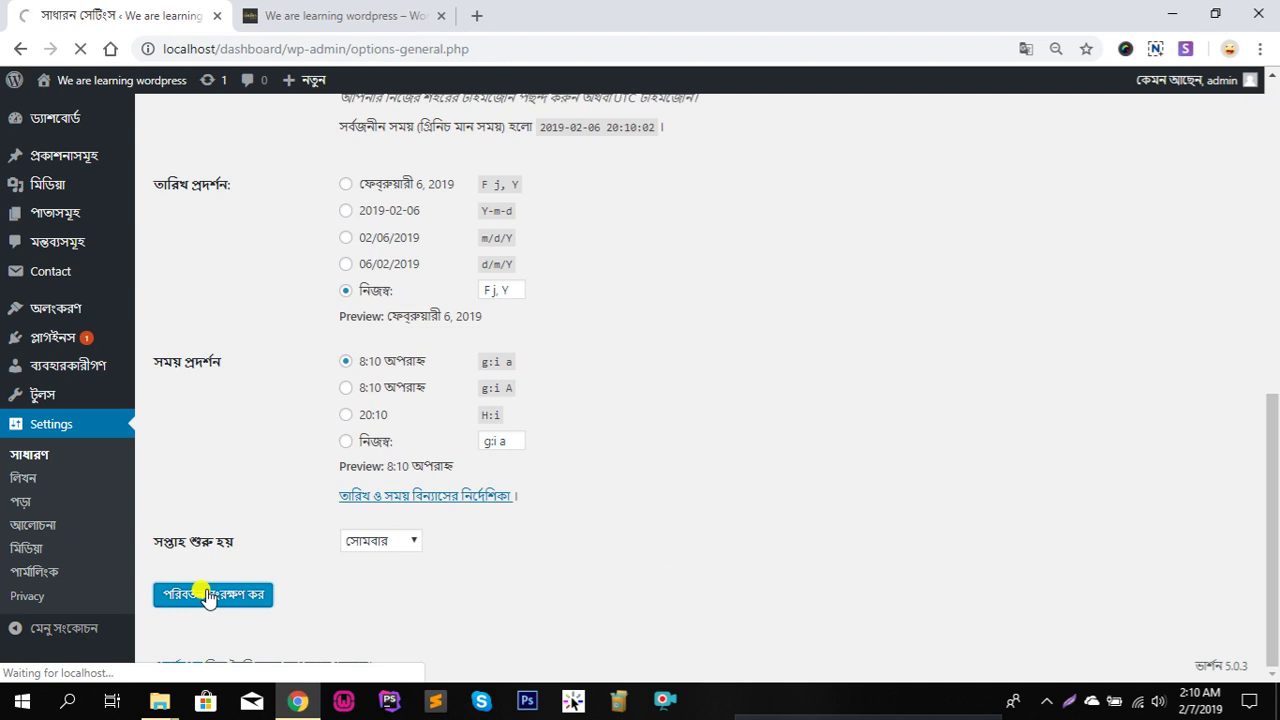
# Step: Set the site's timezone to UTC-6
pyautogui.scroll(-3, 348, 433)
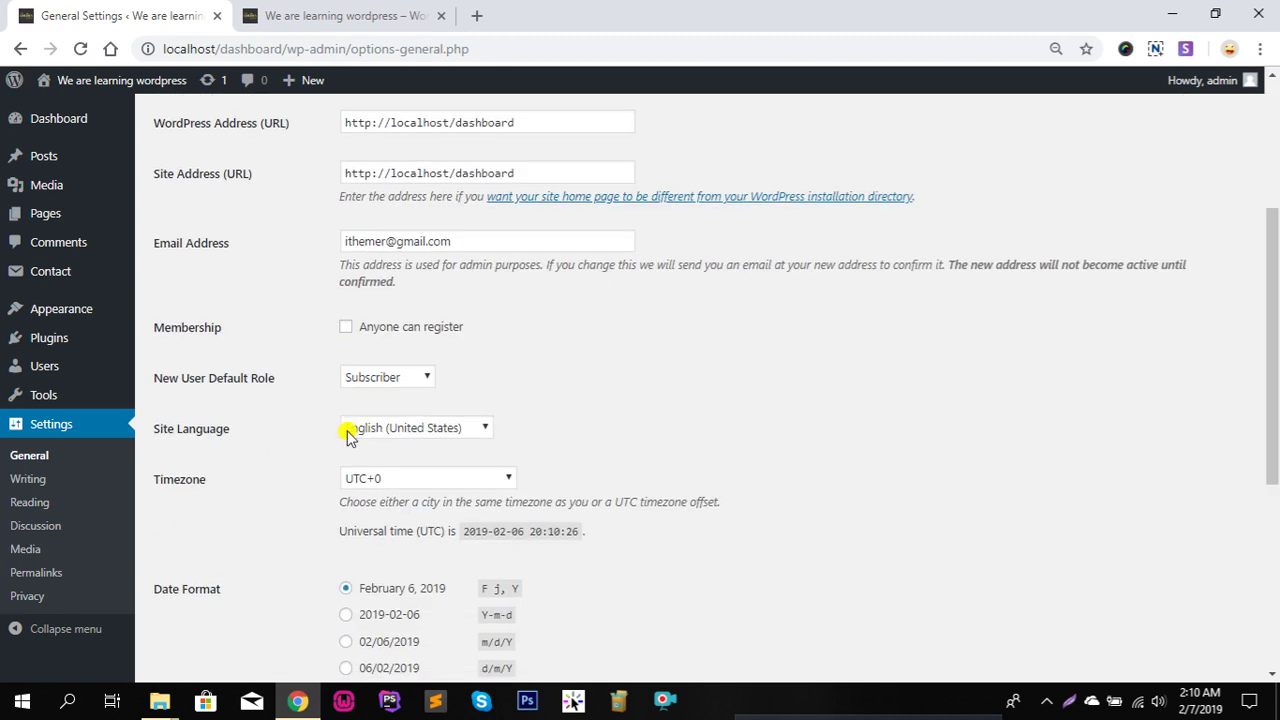
pyautogui.click(472, 482)
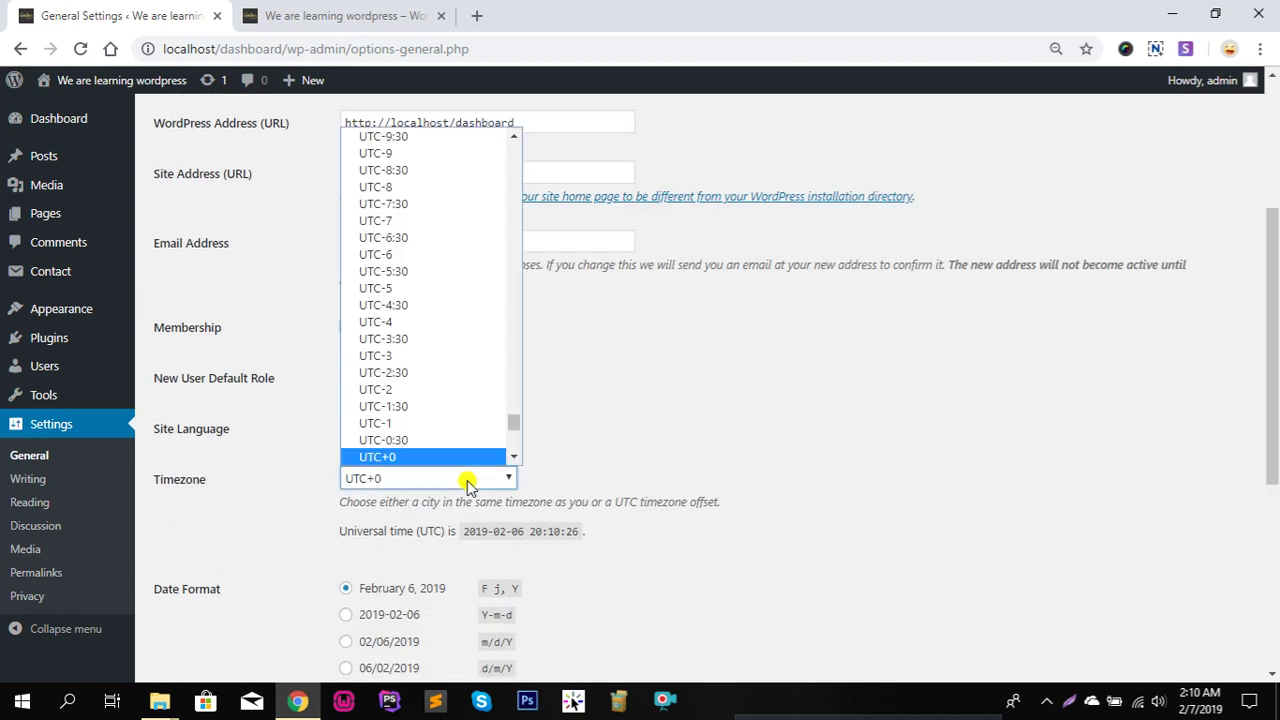
pyautogui.click(698, 420)
pyautogui.click(425, 482)
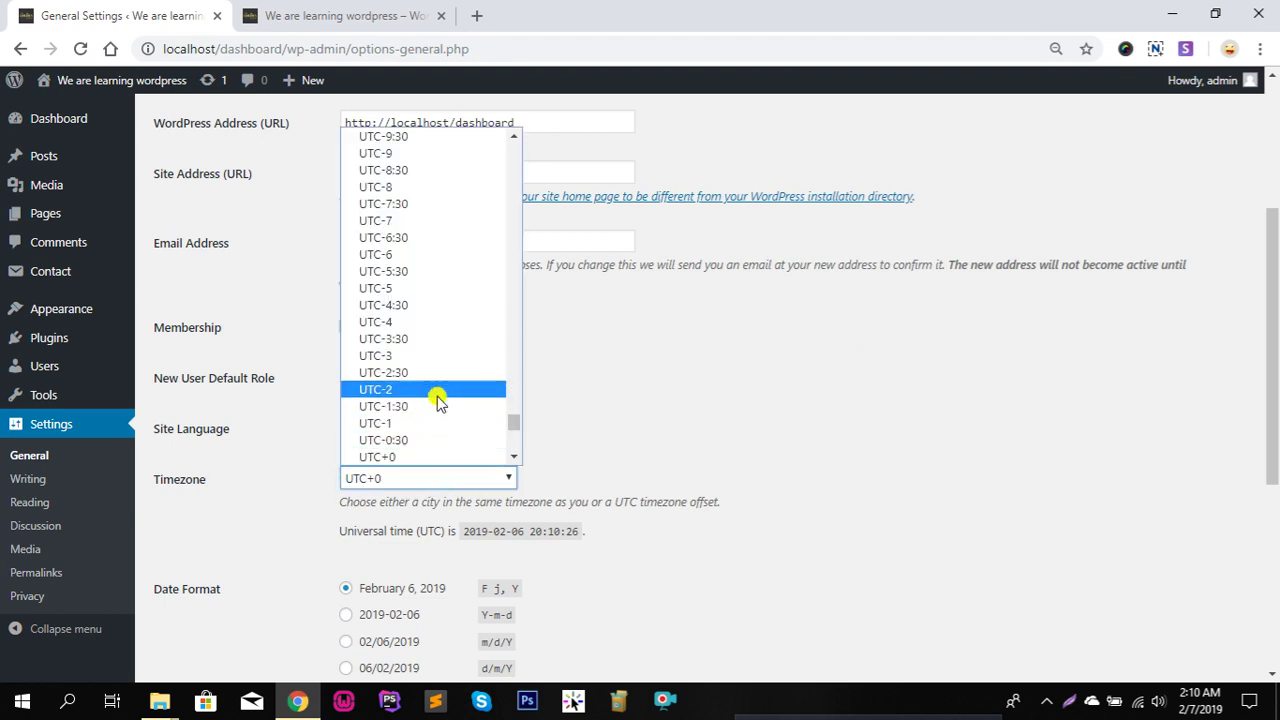
pyautogui.scroll(6, 437, 343)
pyautogui.scroll(-6, 437, 345)
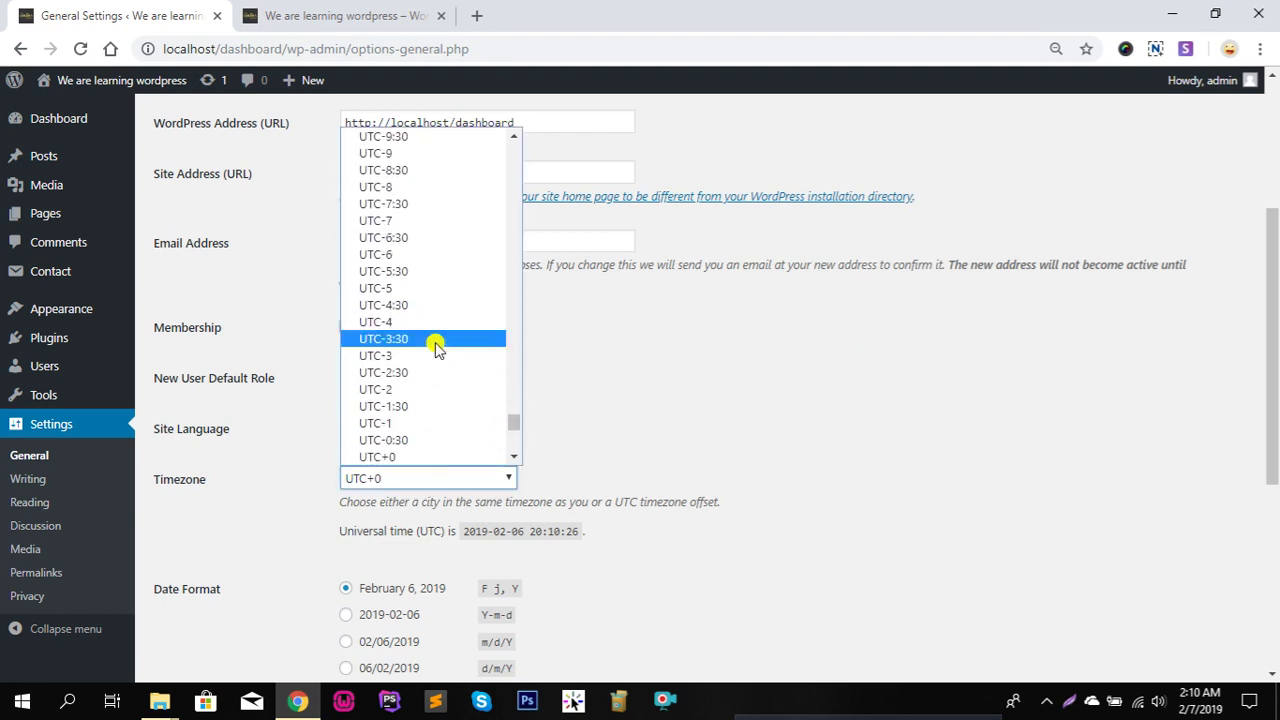
pyautogui.click(421, 254)
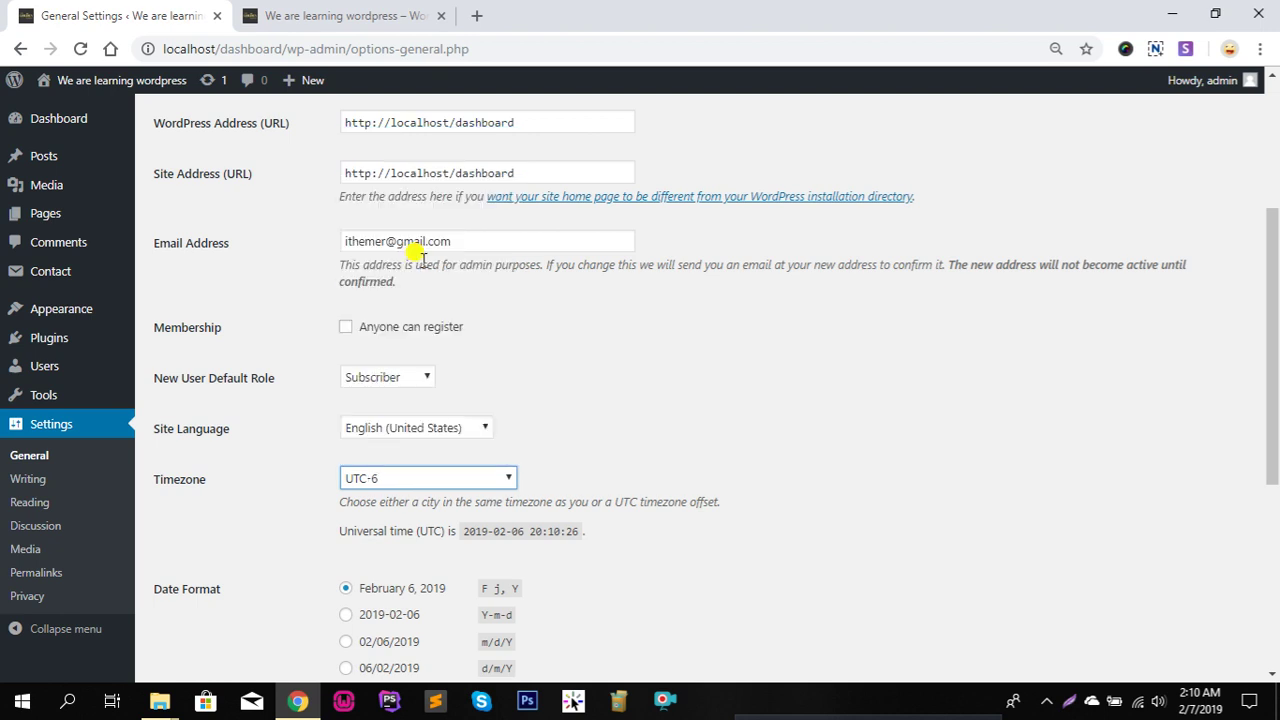
pyautogui.click(585, 400)
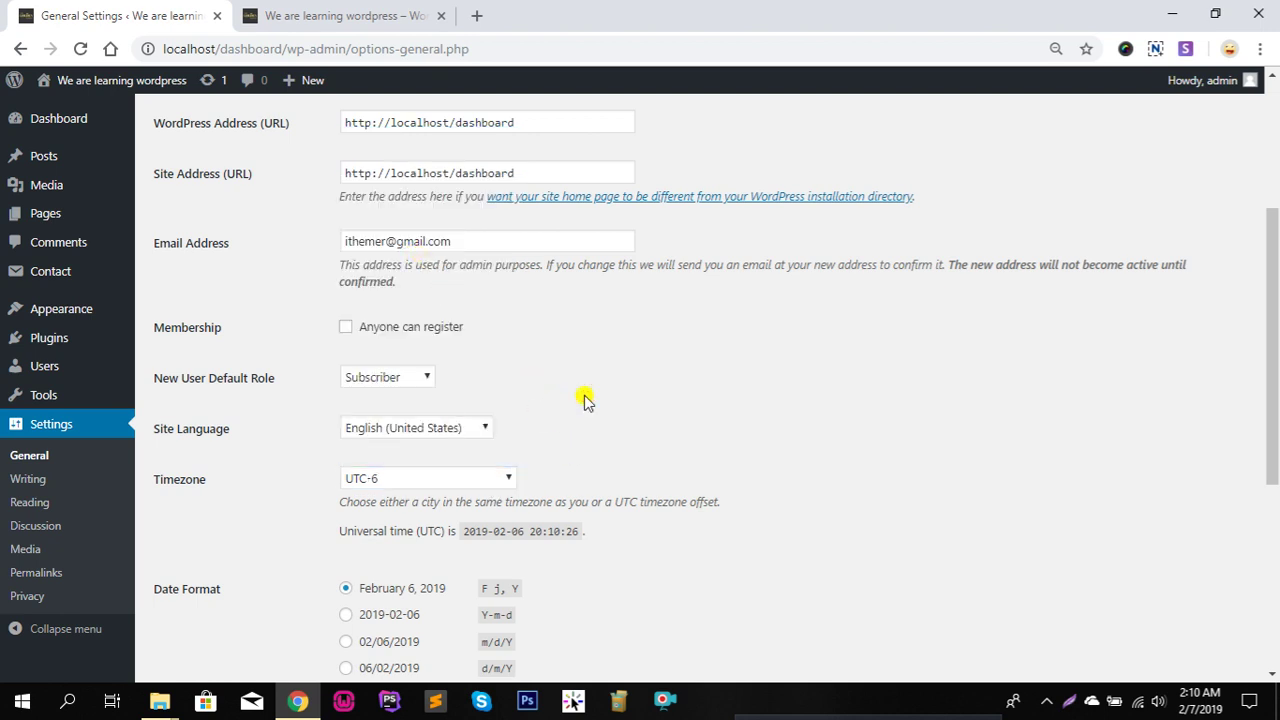
# Step: Set the week to start on Saturday and save the general settings
pyautogui.scroll(-2, 585, 400)
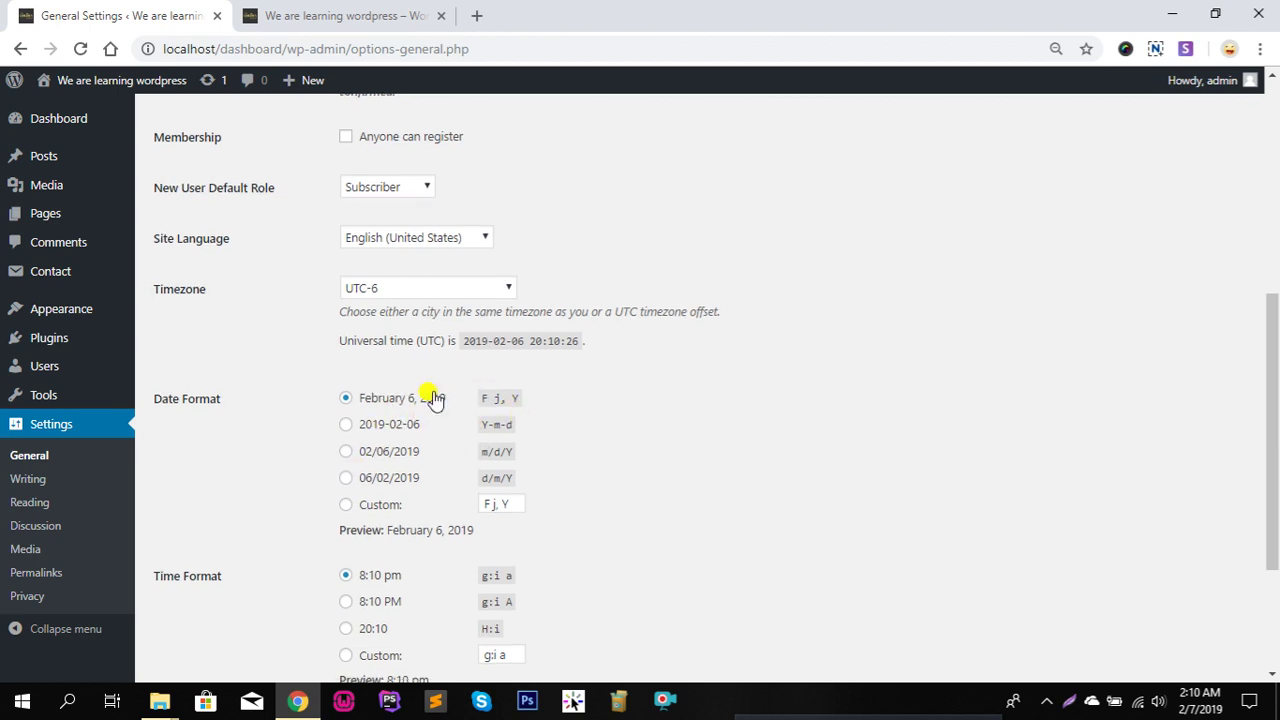
pyautogui.scroll(-2, 428, 400)
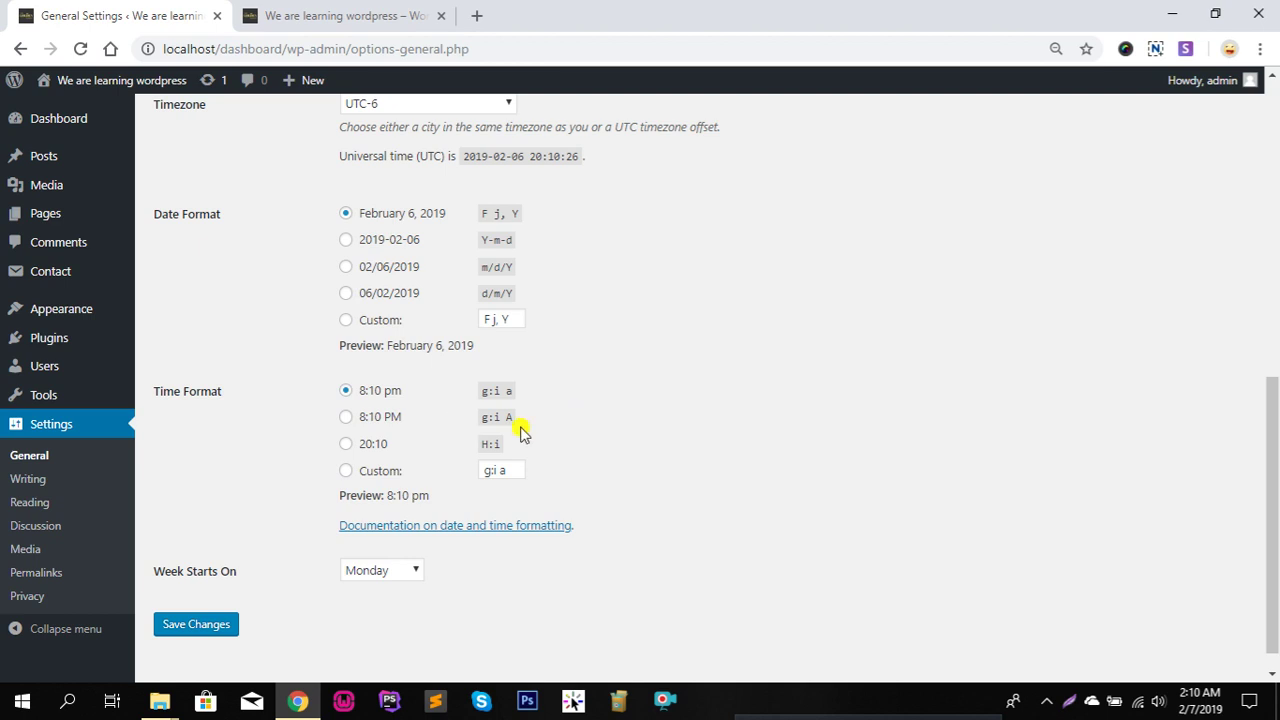
pyautogui.scroll(-1, 494, 472)
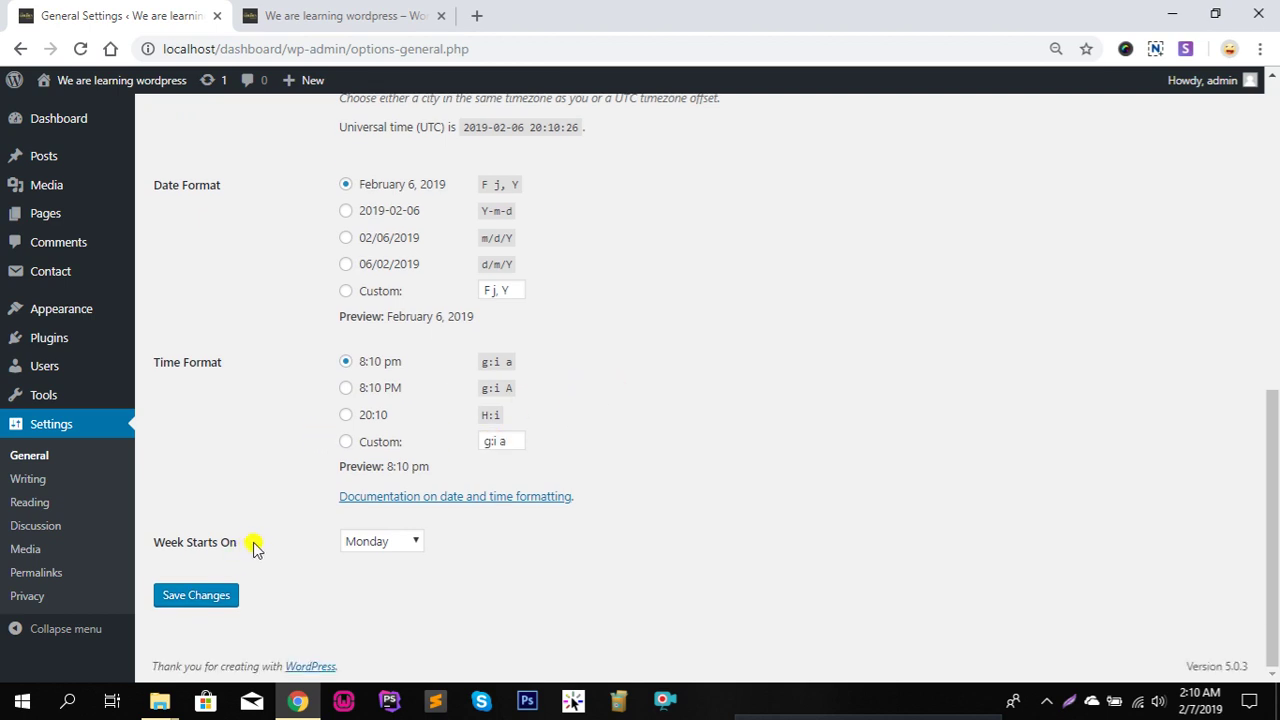
pyautogui.click(415, 543)
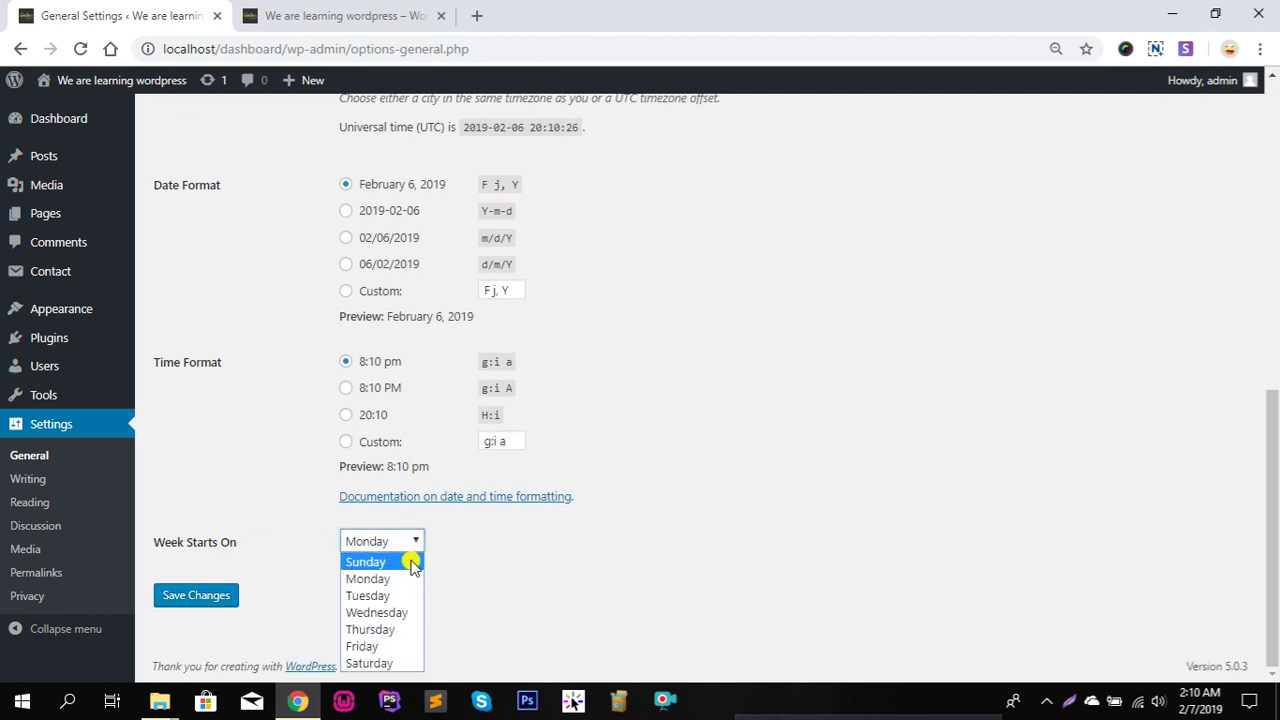
pyautogui.click(390, 663)
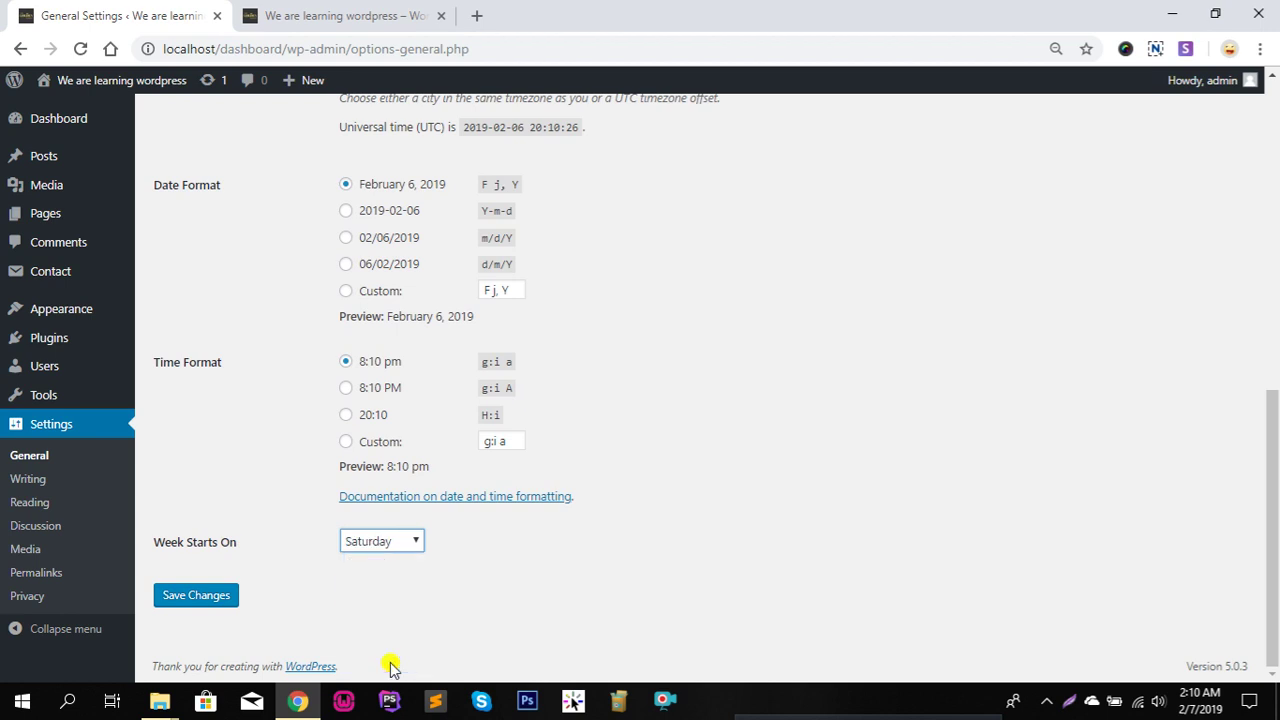
pyautogui.click(196, 597)
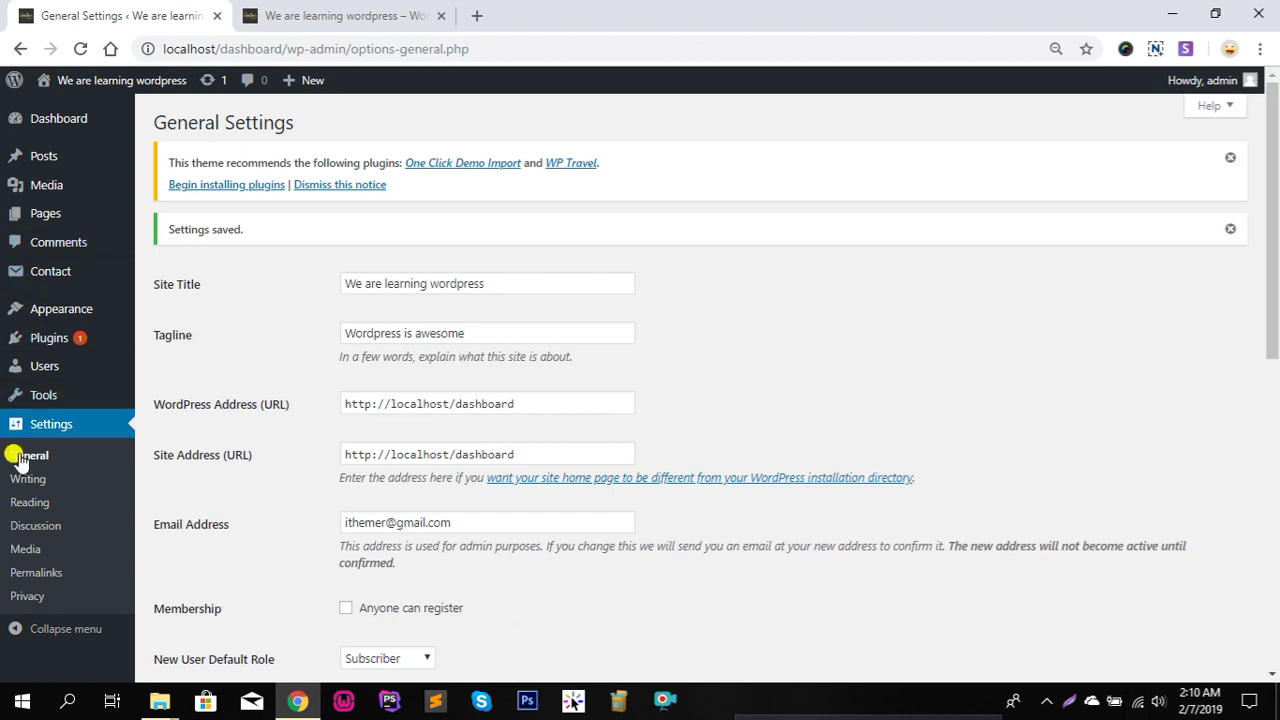
# Step: In the Writing settings, try binodon as the default post category, return it to Uncategorized, and view the default post format choices
pyautogui.click(18, 484)
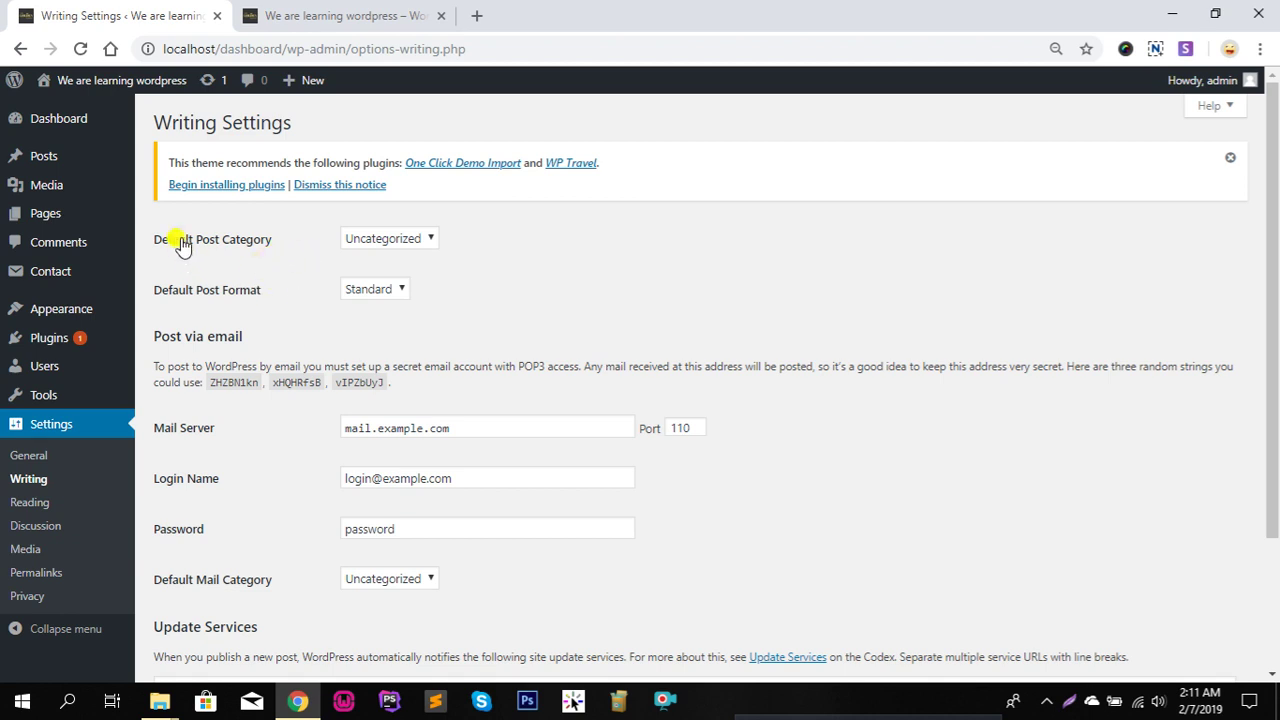
pyautogui.click(430, 241)
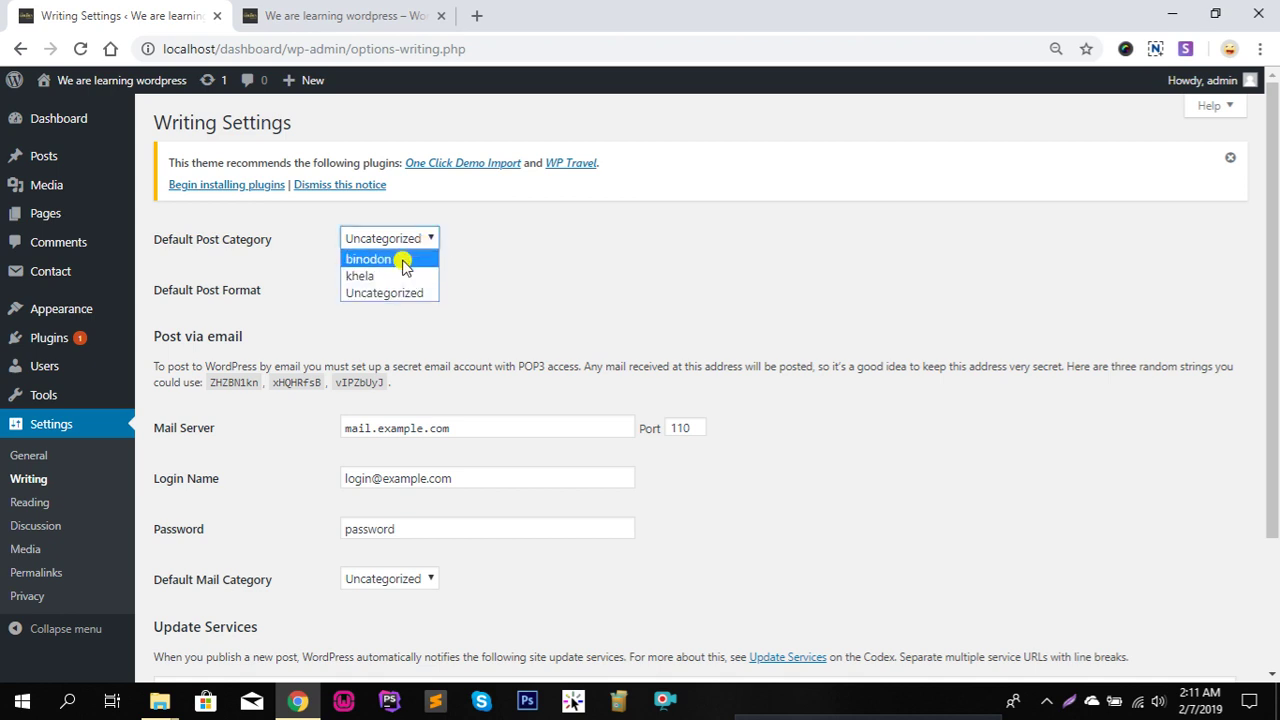
pyautogui.click(403, 262)
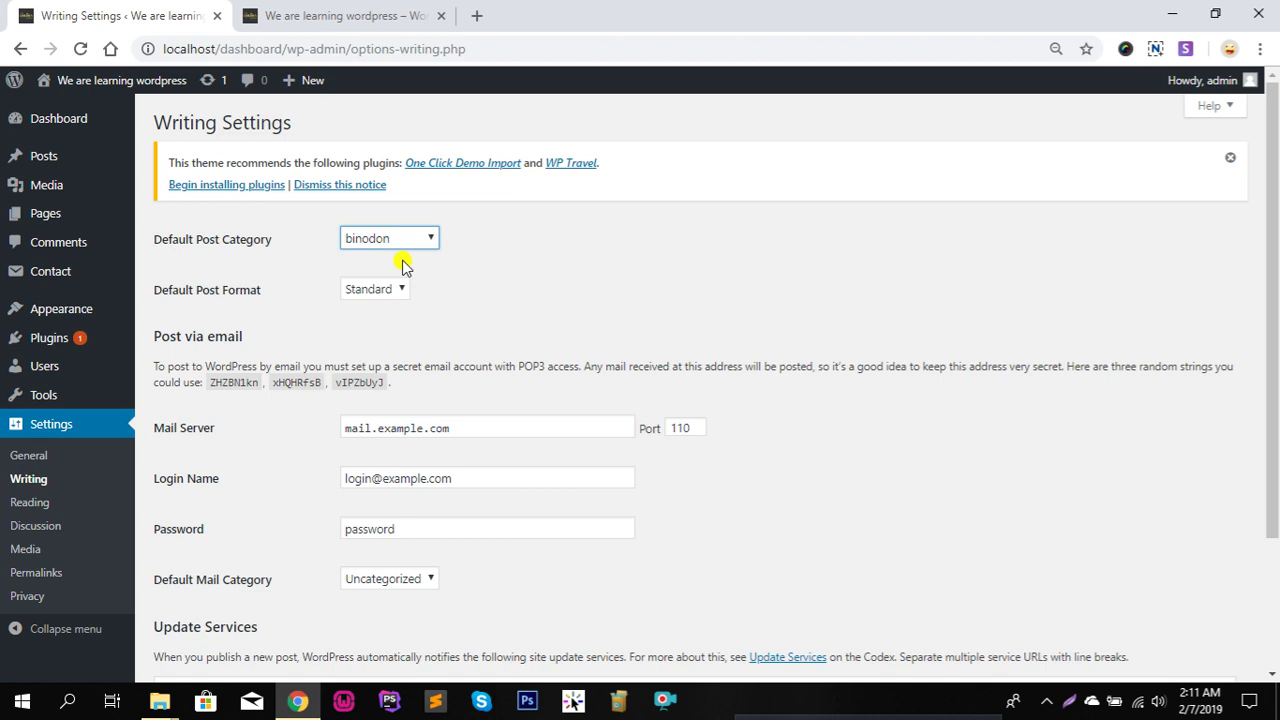
pyautogui.click(423, 237)
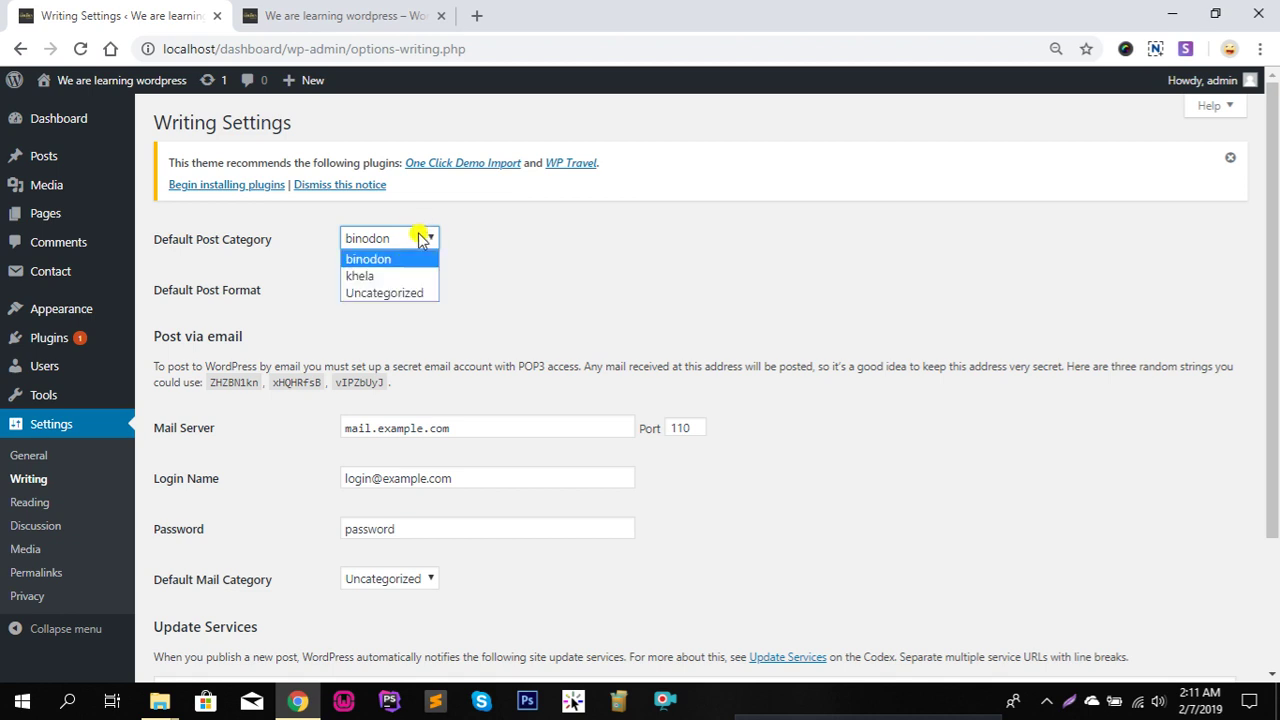
pyautogui.click(414, 294)
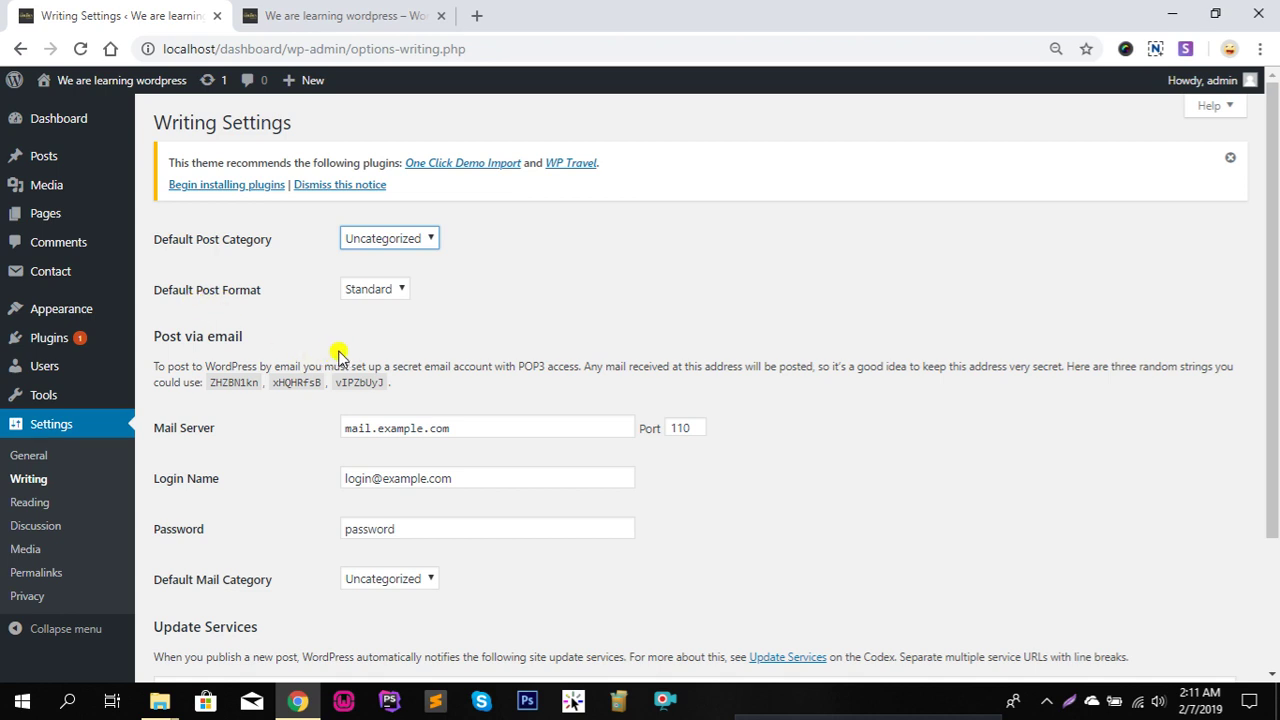
pyautogui.click(397, 297)
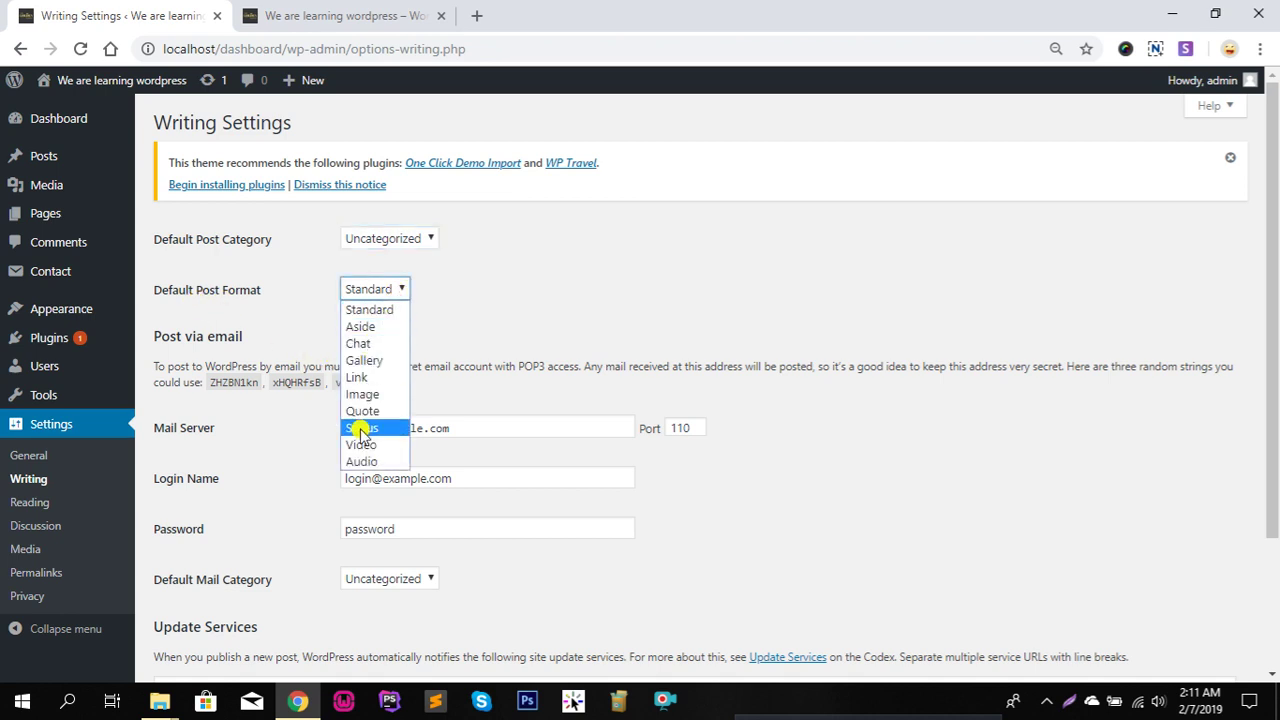
# Step: Start a new post and examine the document options, toggling its Uncategorized category on and off
pyautogui.click(50, 162)
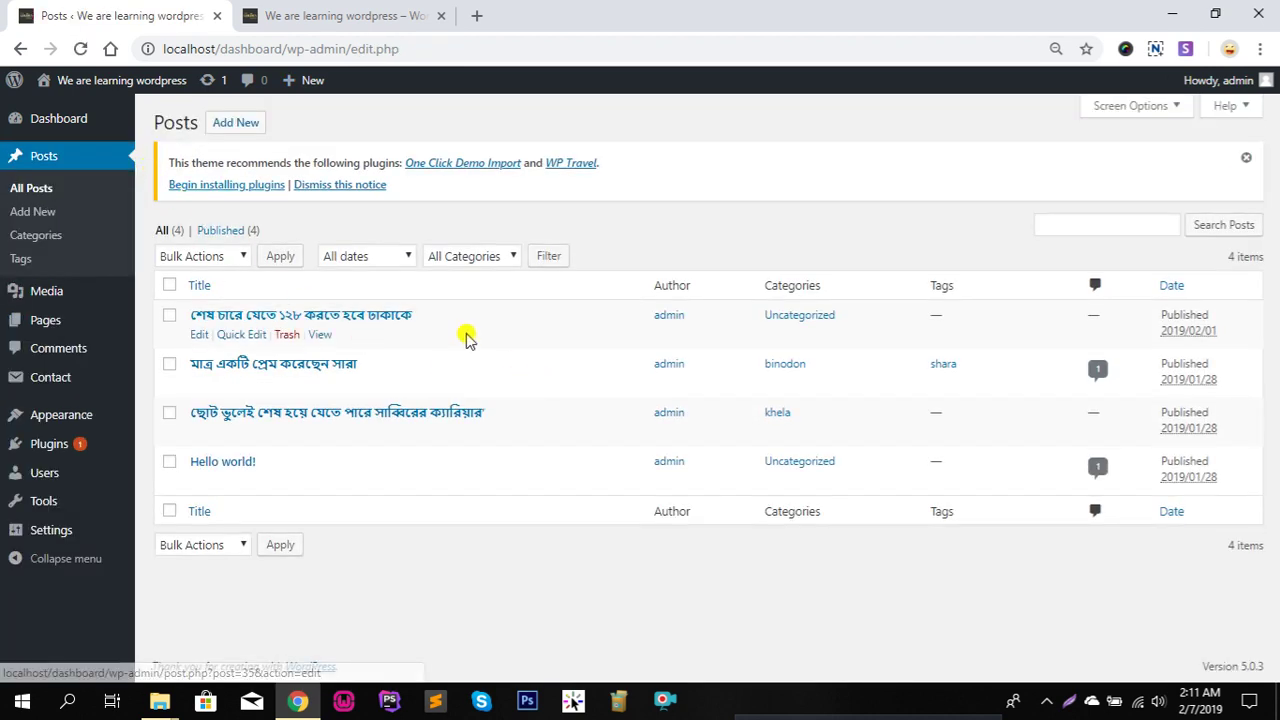
pyautogui.click(243, 135)
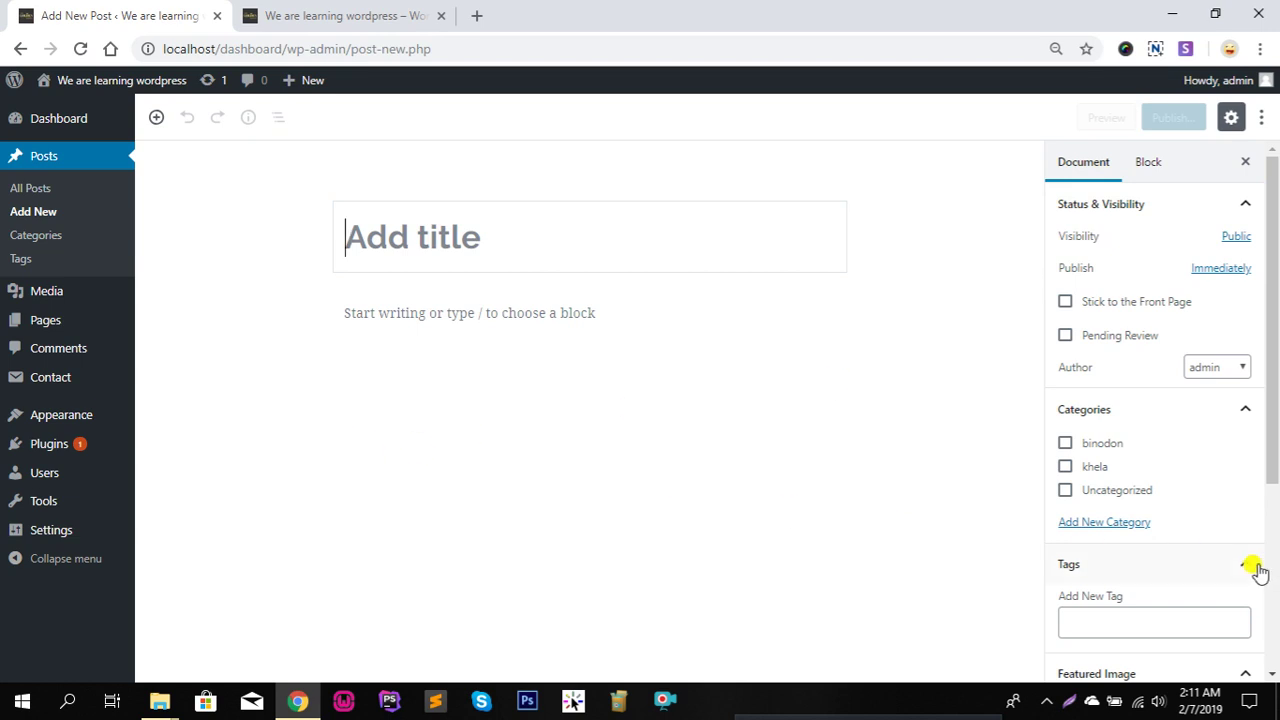
pyautogui.scroll(-3, 1194, 506)
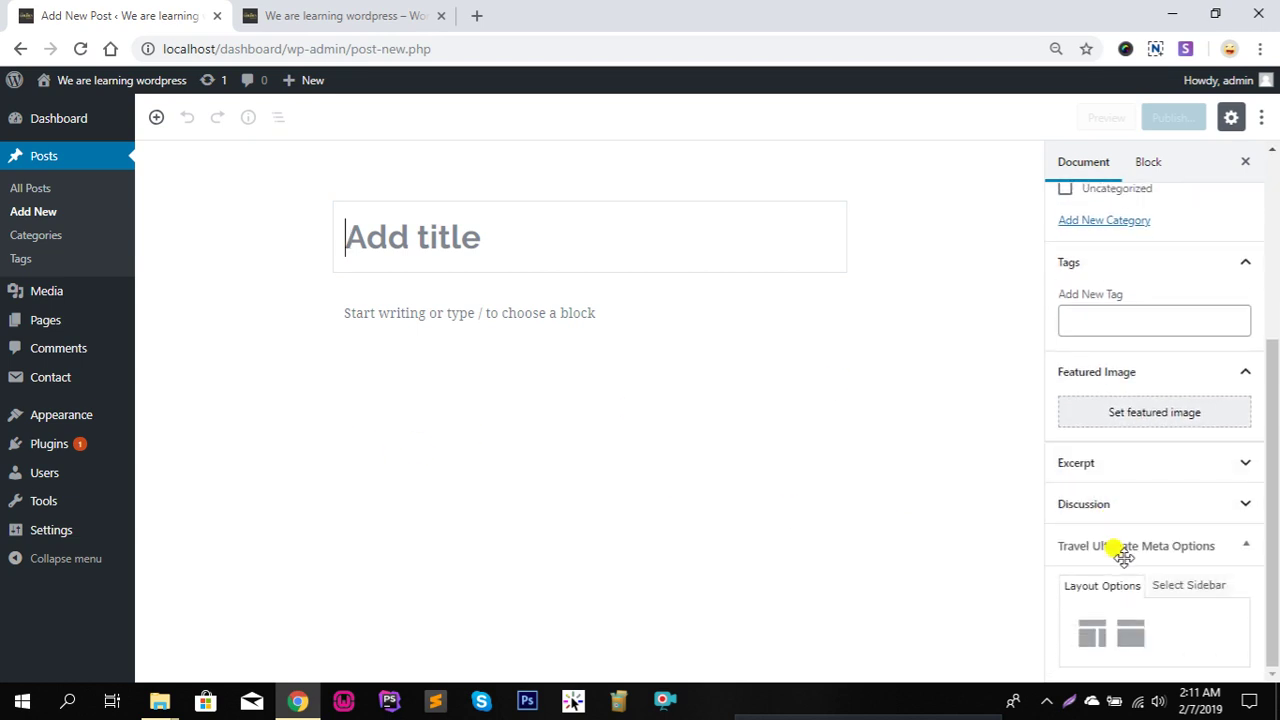
pyautogui.scroll(3, 1116, 545)
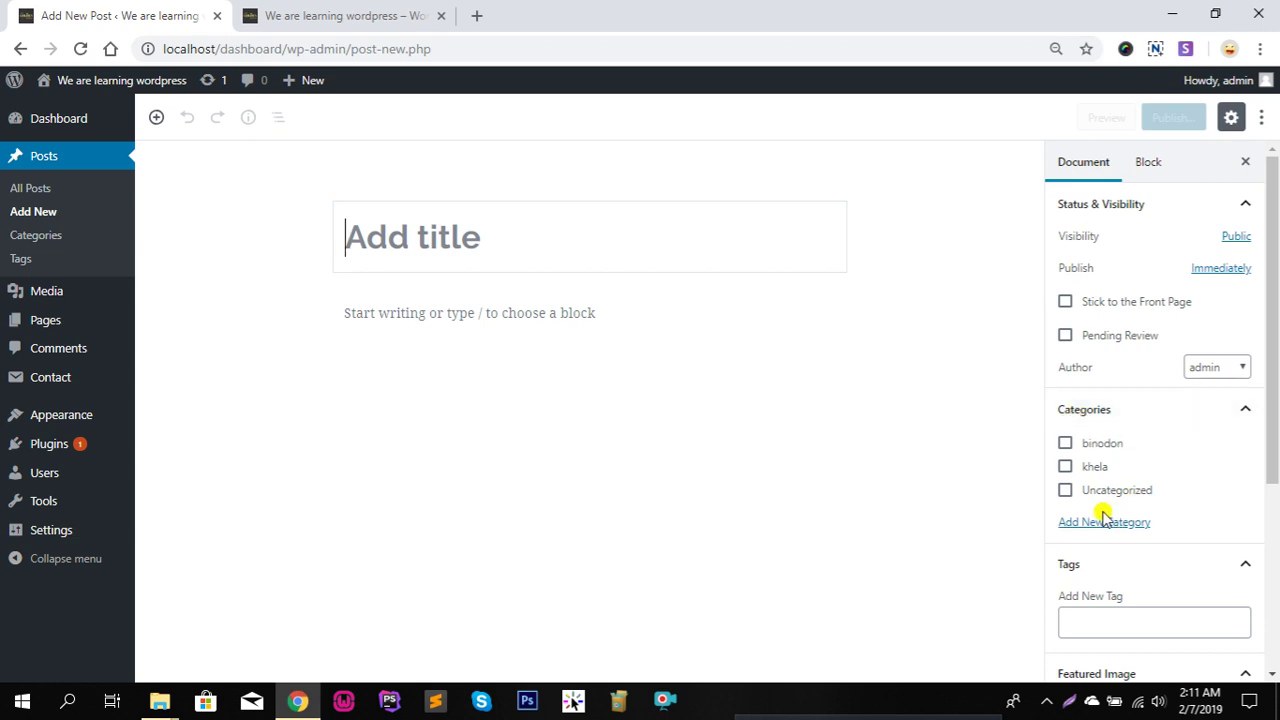
pyautogui.click(1065, 490)
pyautogui.click(1064, 491)
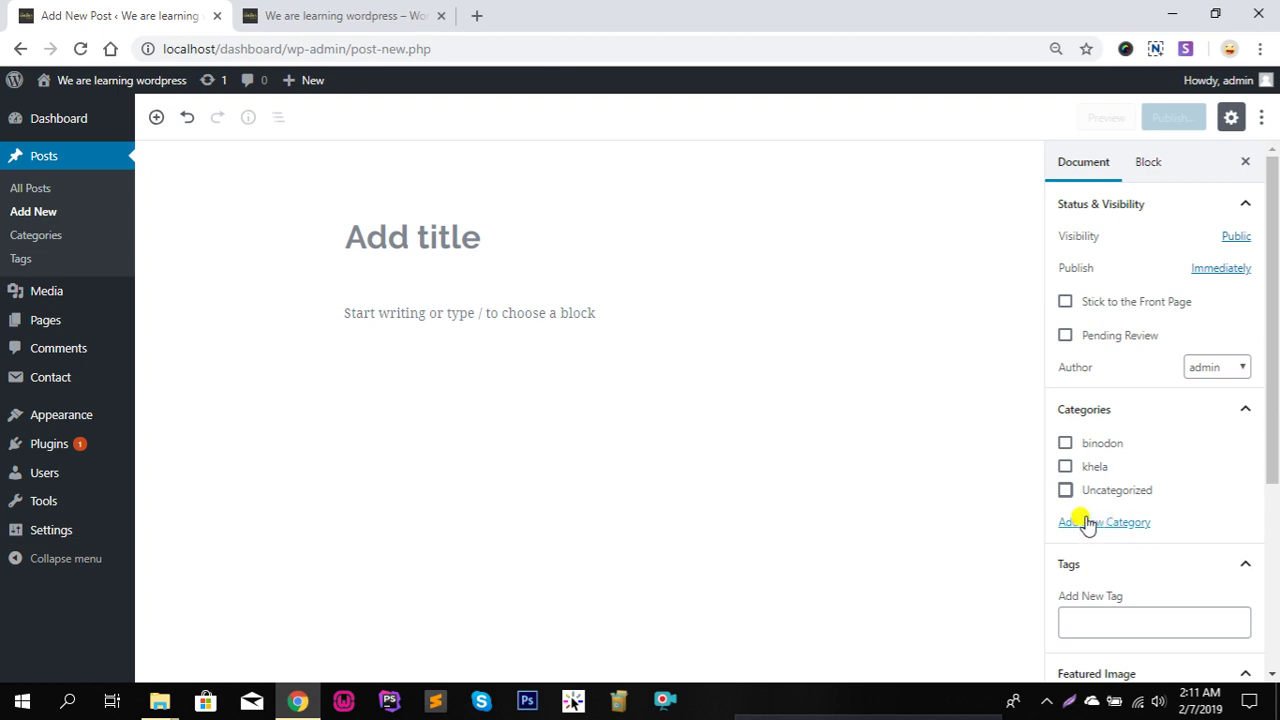
# Step: Glance at the site's home page and return to the Writing settings, leaving the new post unsaved
pyautogui.click(378, 10)
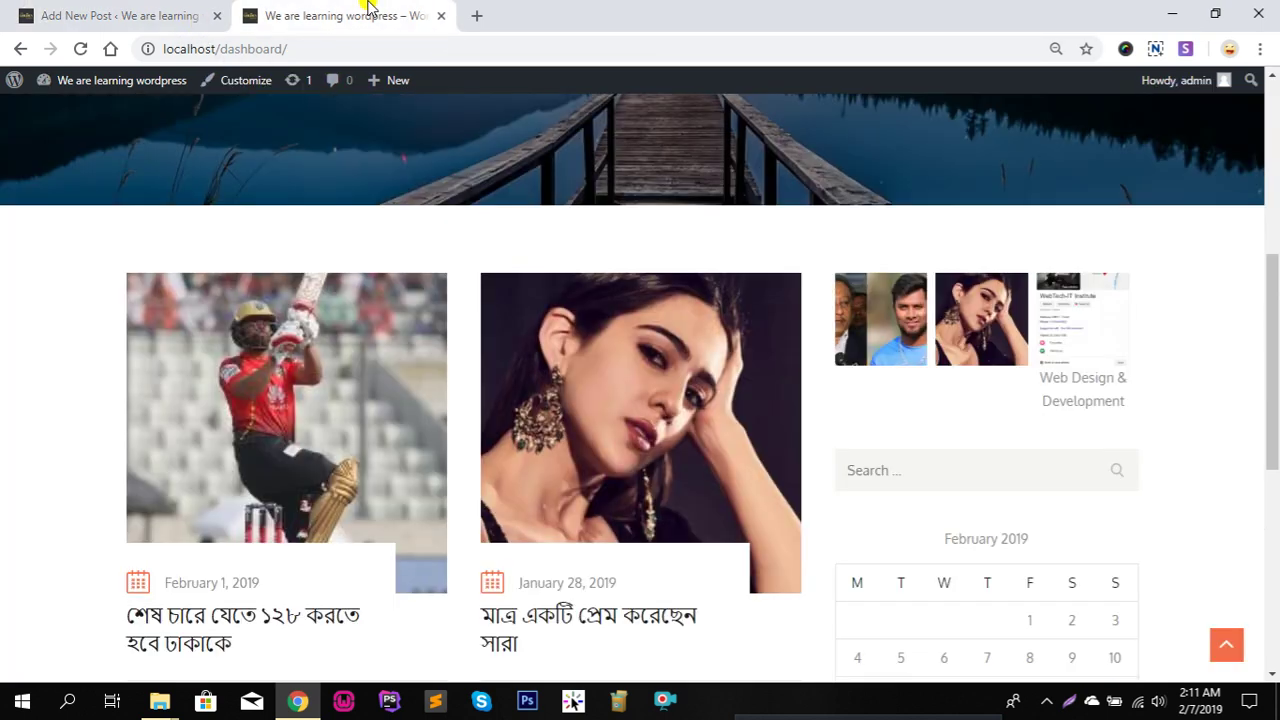
pyautogui.click(150, 12)
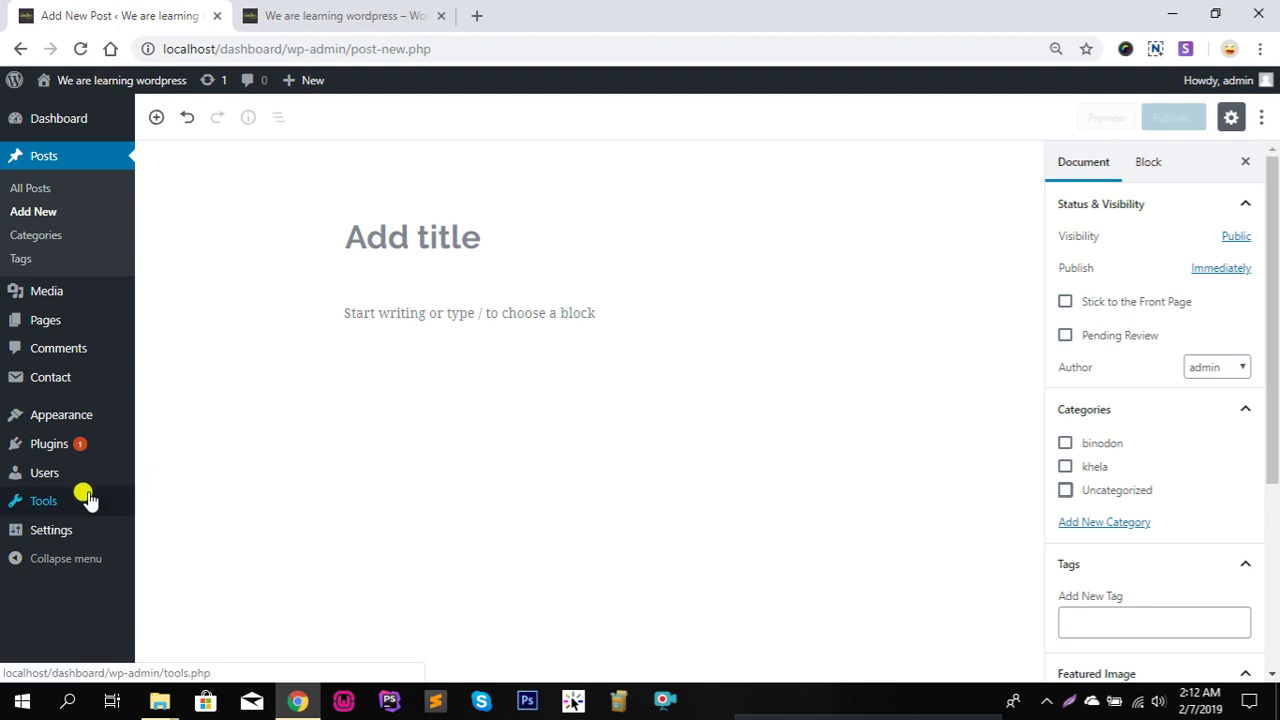
pyautogui.moveTo(93, 533)
pyautogui.click(176, 484)
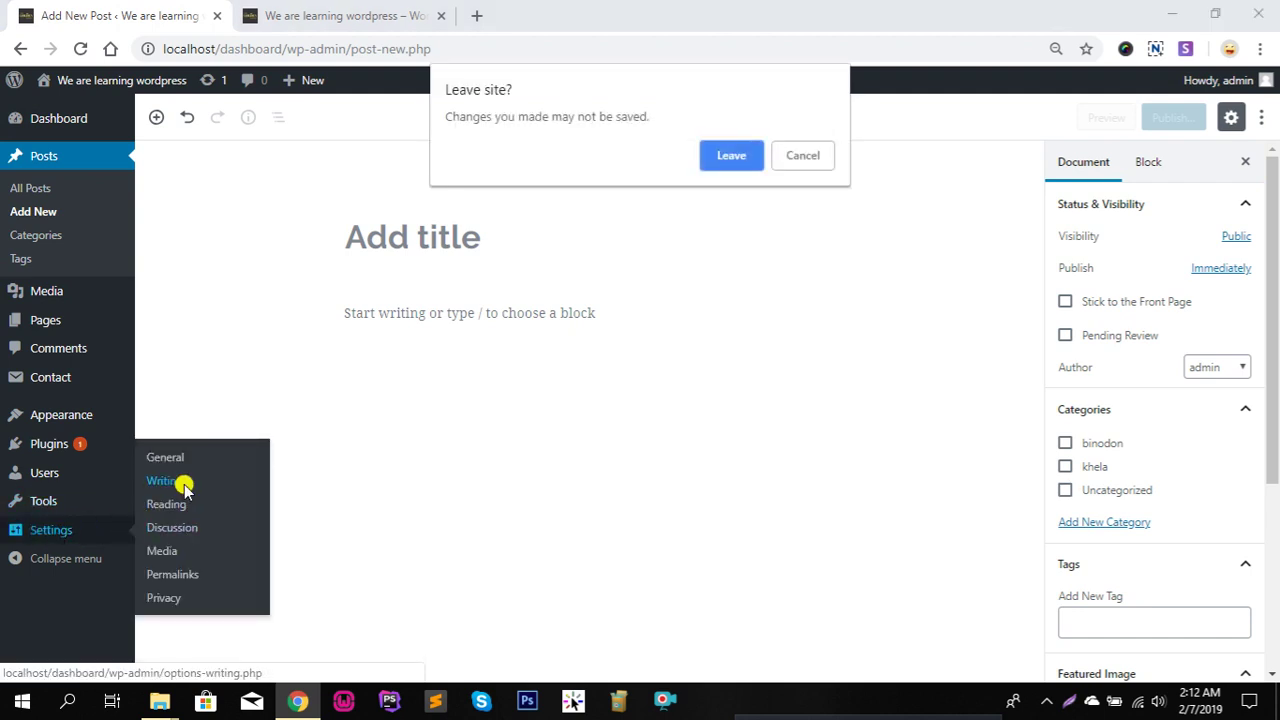
pyautogui.click(752, 153)
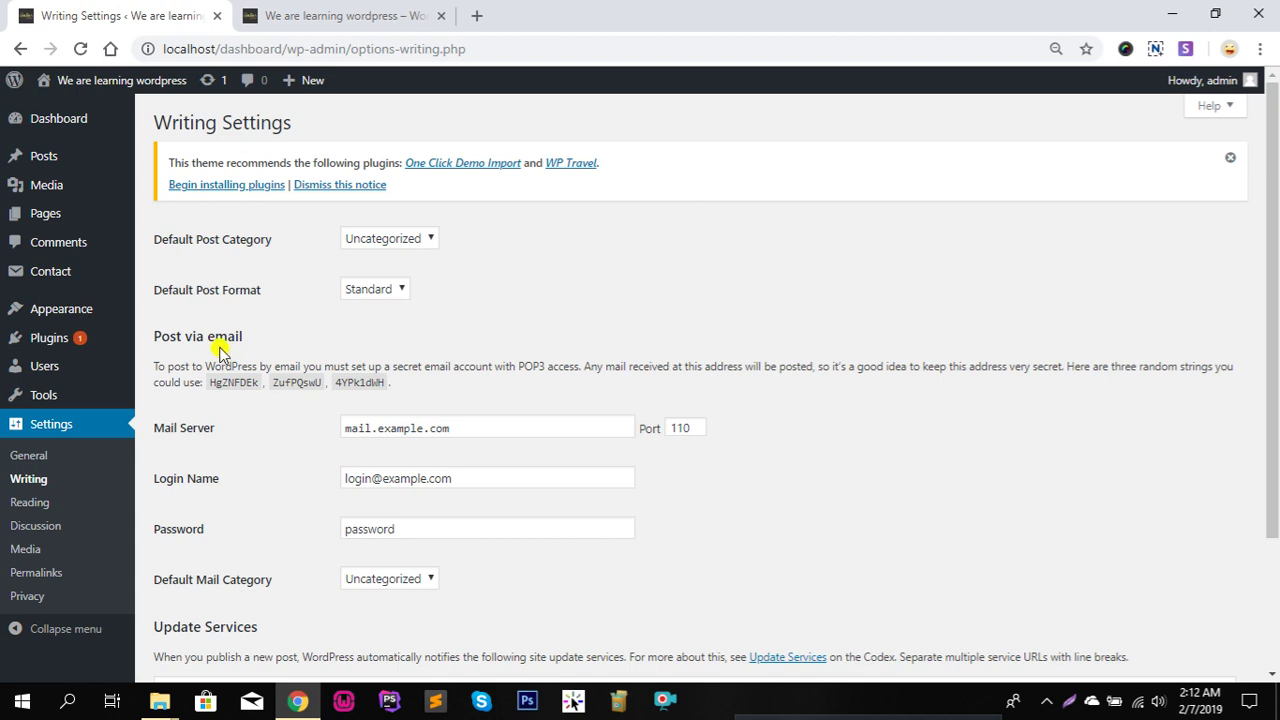
# Step: Review the post-via-email mail server, login name and password fields, and save the writing settings
pyautogui.scroll(-1, 230, 342)
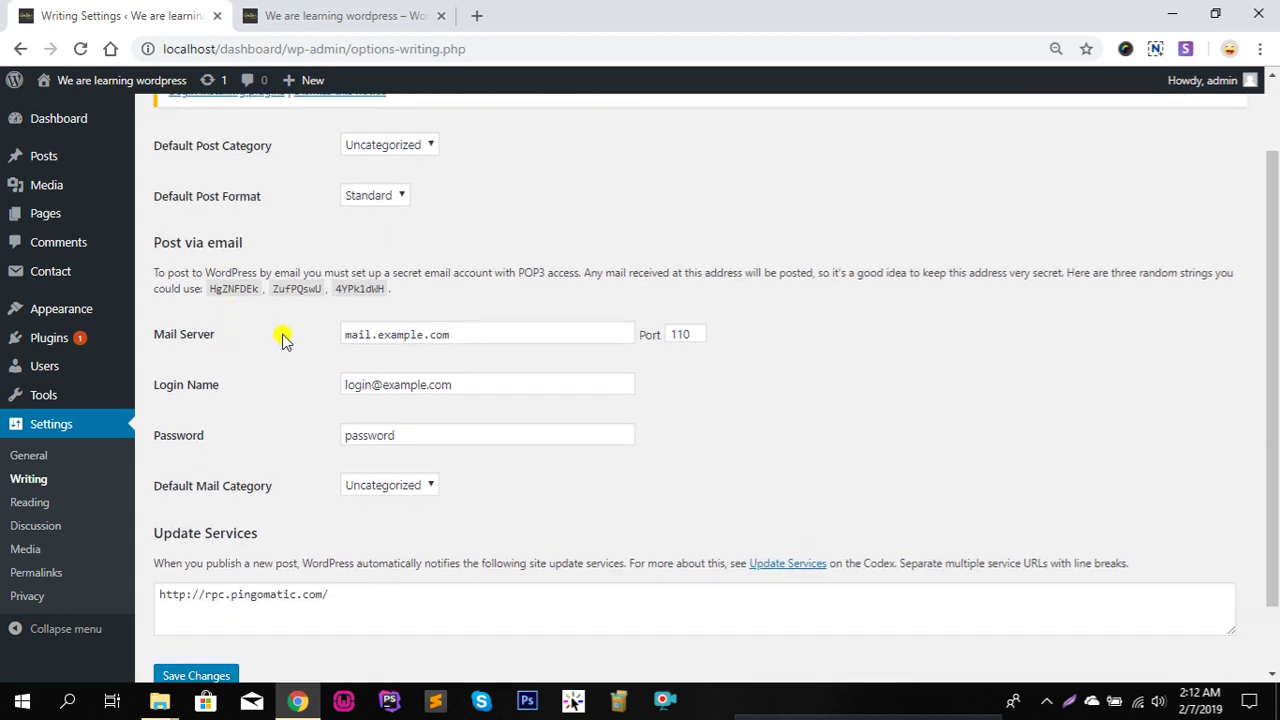
pyautogui.scroll(-1, 283, 337)
pyautogui.click(480, 252)
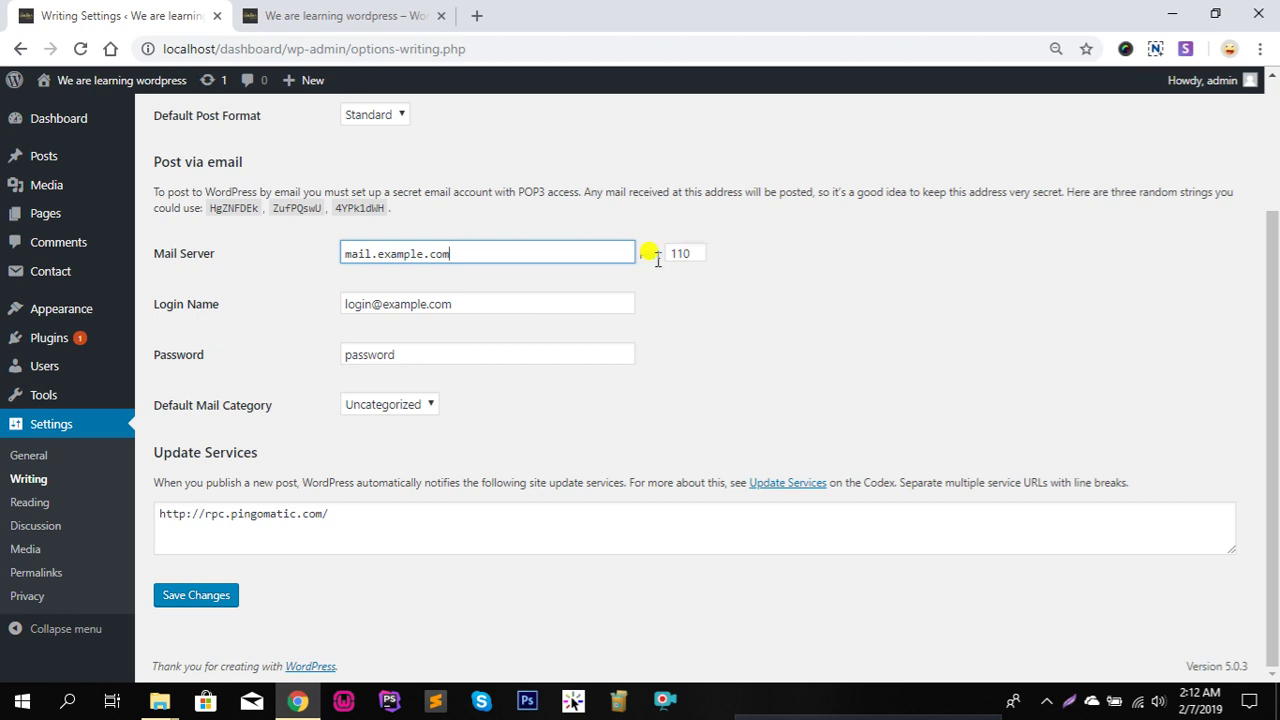
pyautogui.click(456, 306)
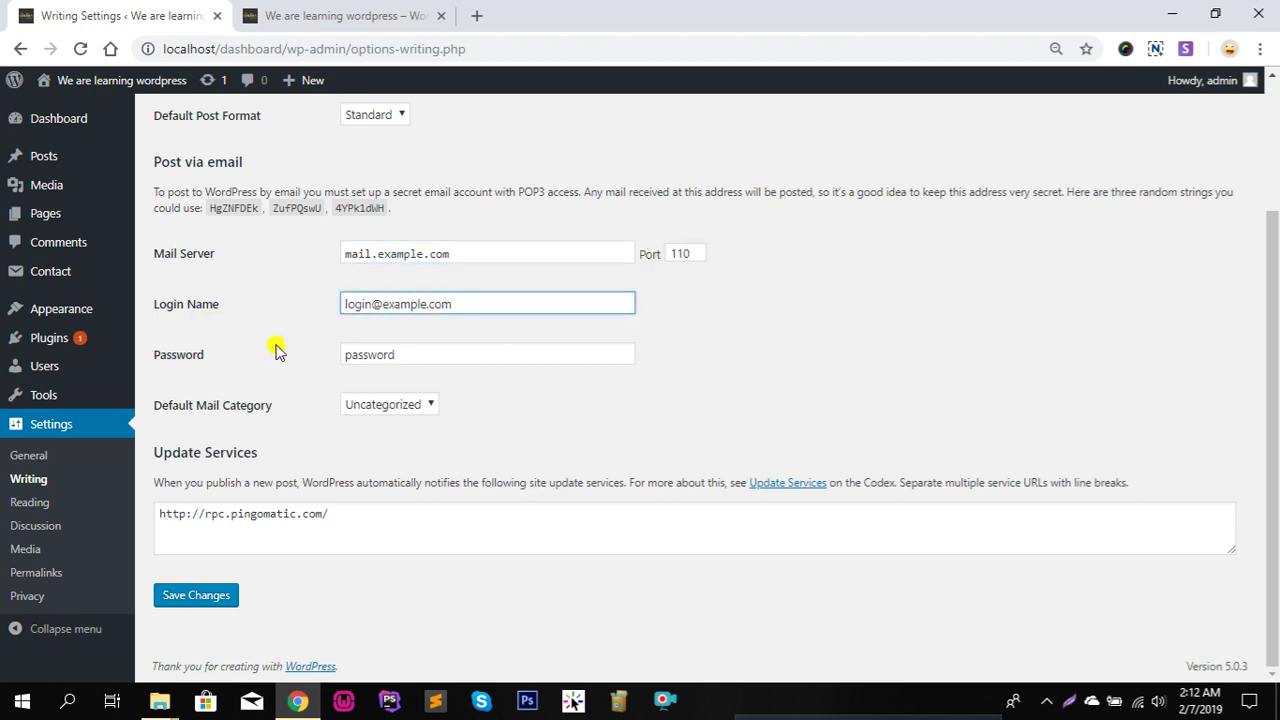
pyautogui.click(501, 354)
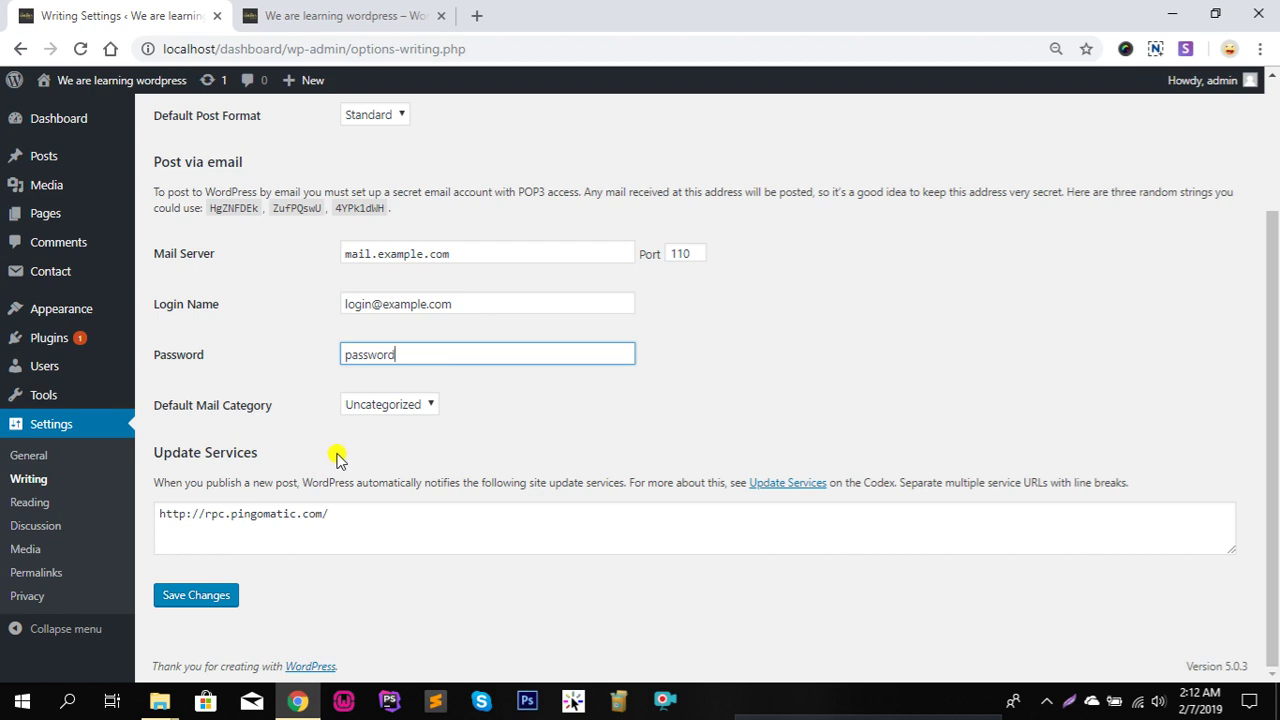
pyautogui.click(208, 596)
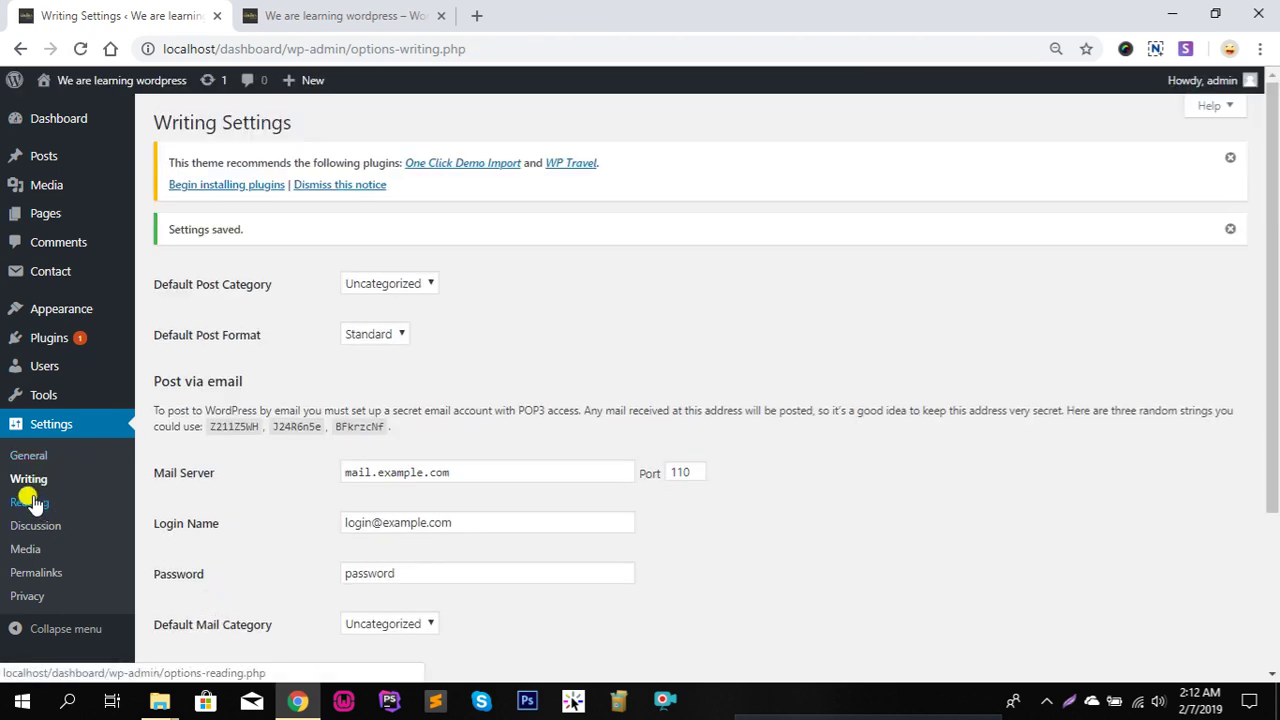
# Step: Open the Reading settings, try a static page as the homepage display, and switch it back to the latest posts
pyautogui.click(45, 504)
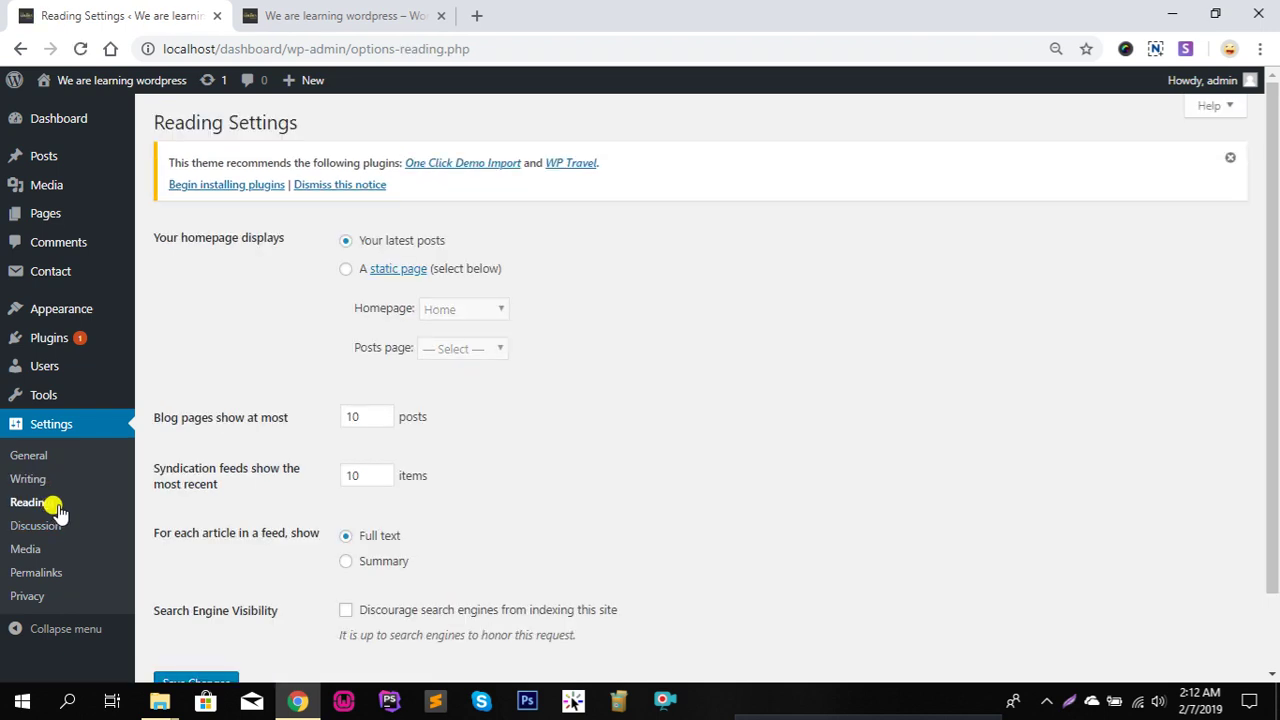
pyautogui.click(352, 271)
pyautogui.click(346, 241)
pyautogui.click(352, 417)
pyautogui.click(385, 411)
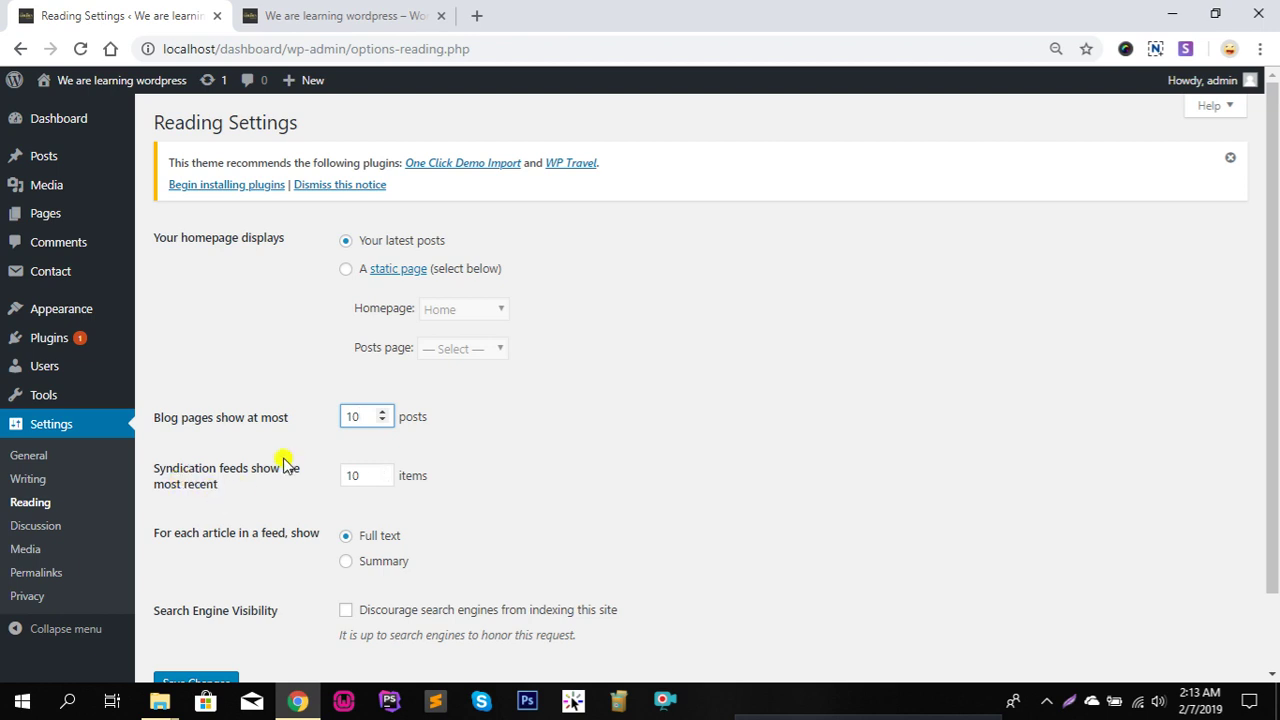
# Step: Review the feed and search engine visibility options, save the reading settings, and open the Discussion settings
pyautogui.scroll(-1, 380, 440)
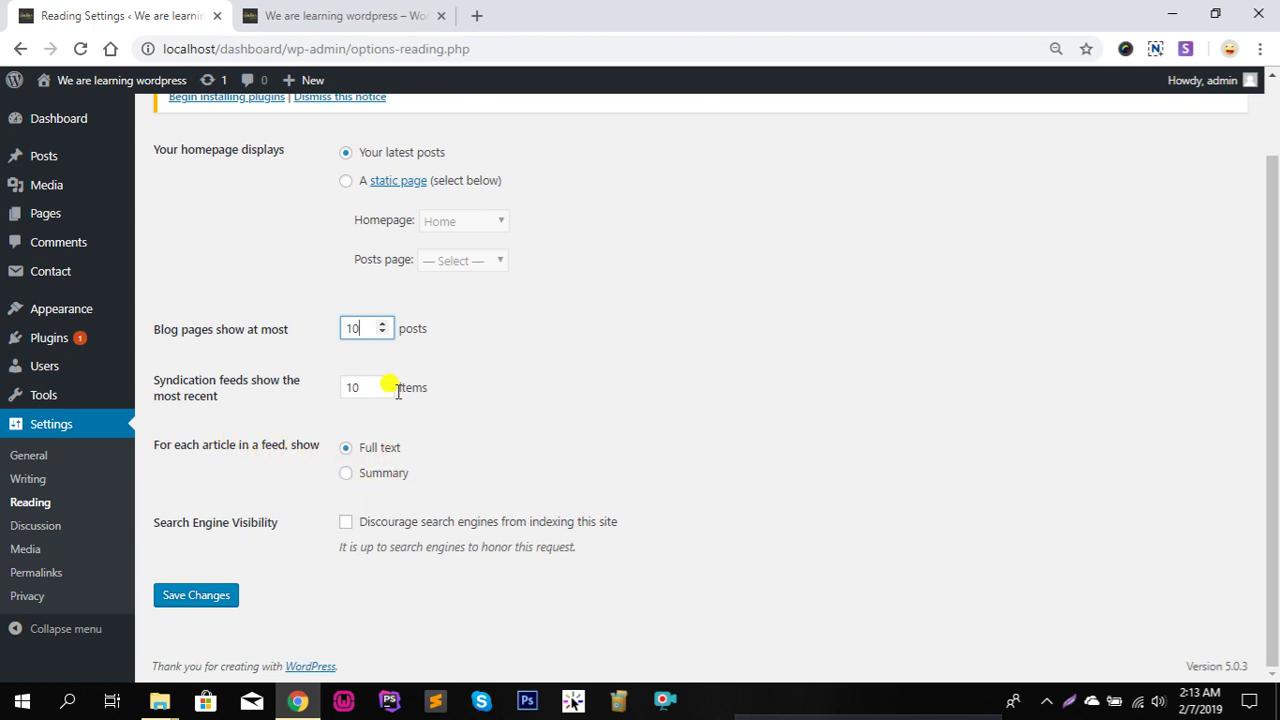
pyautogui.click(352, 523)
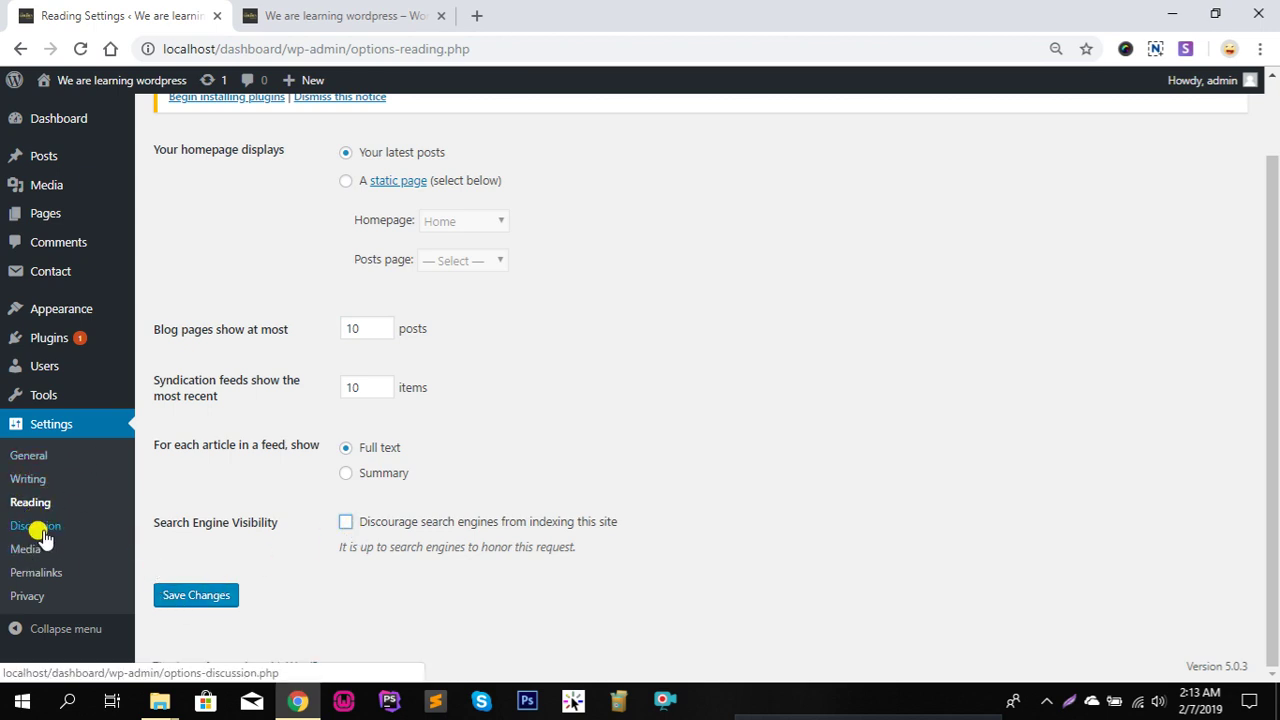
pyautogui.click(180, 600)
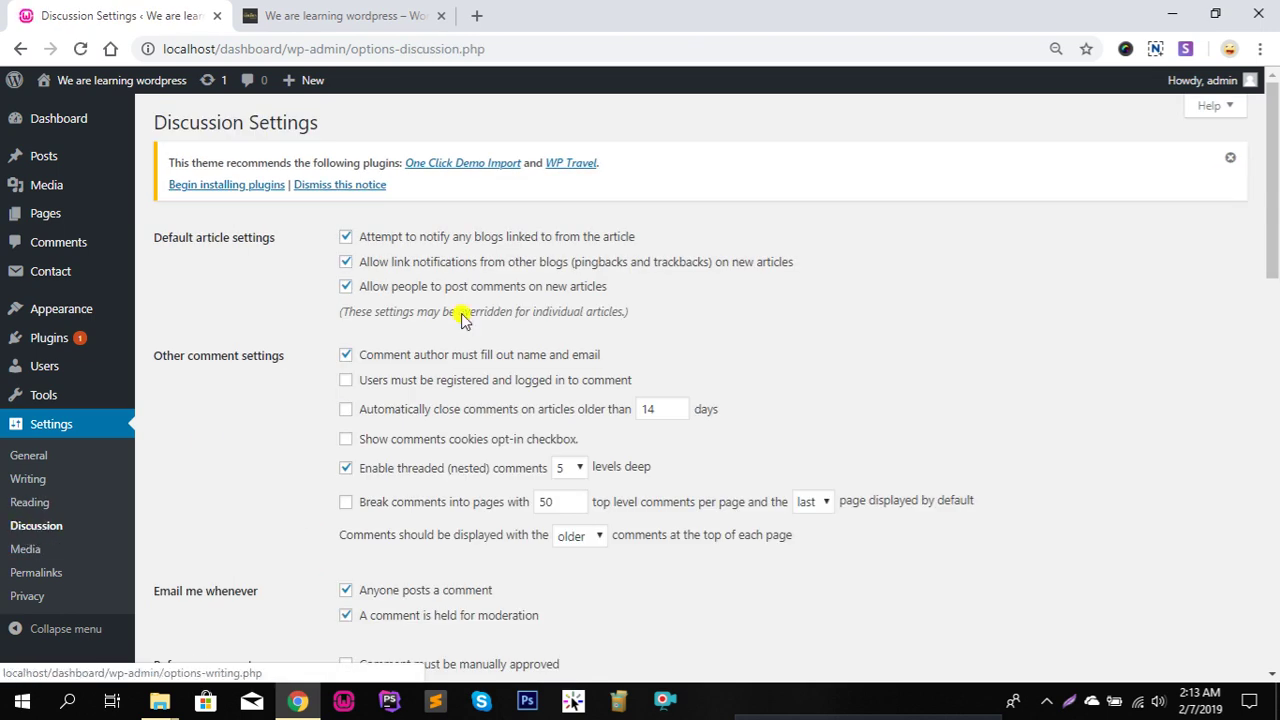
# Step: Look through the Discussion settings from article defaults to avatars, toggling the option to notify blogs linked from articles
pyautogui.scroll(-5, 303, 295)
pyautogui.scroll(-8, 310, 320)
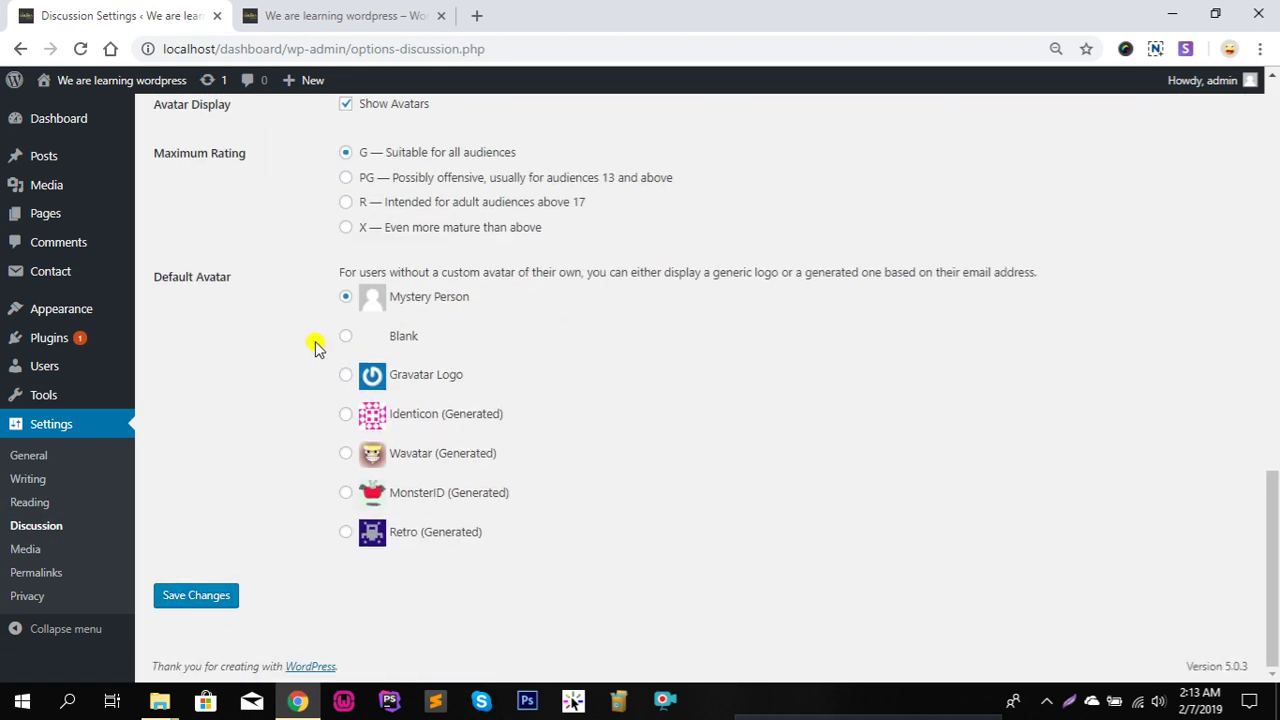
pyautogui.scroll(12, 323, 334)
pyautogui.scroll(1, 323, 334)
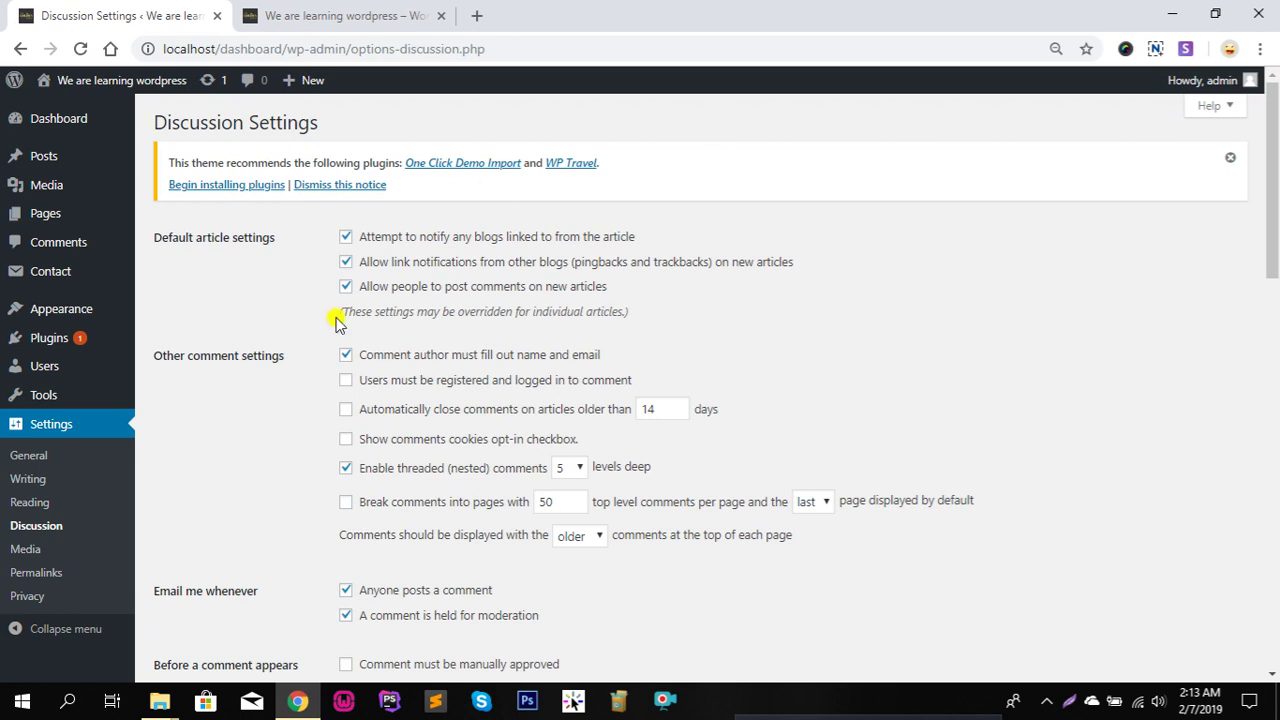
pyautogui.click(356, 243)
pyautogui.click(352, 242)
pyautogui.click(348, 237)
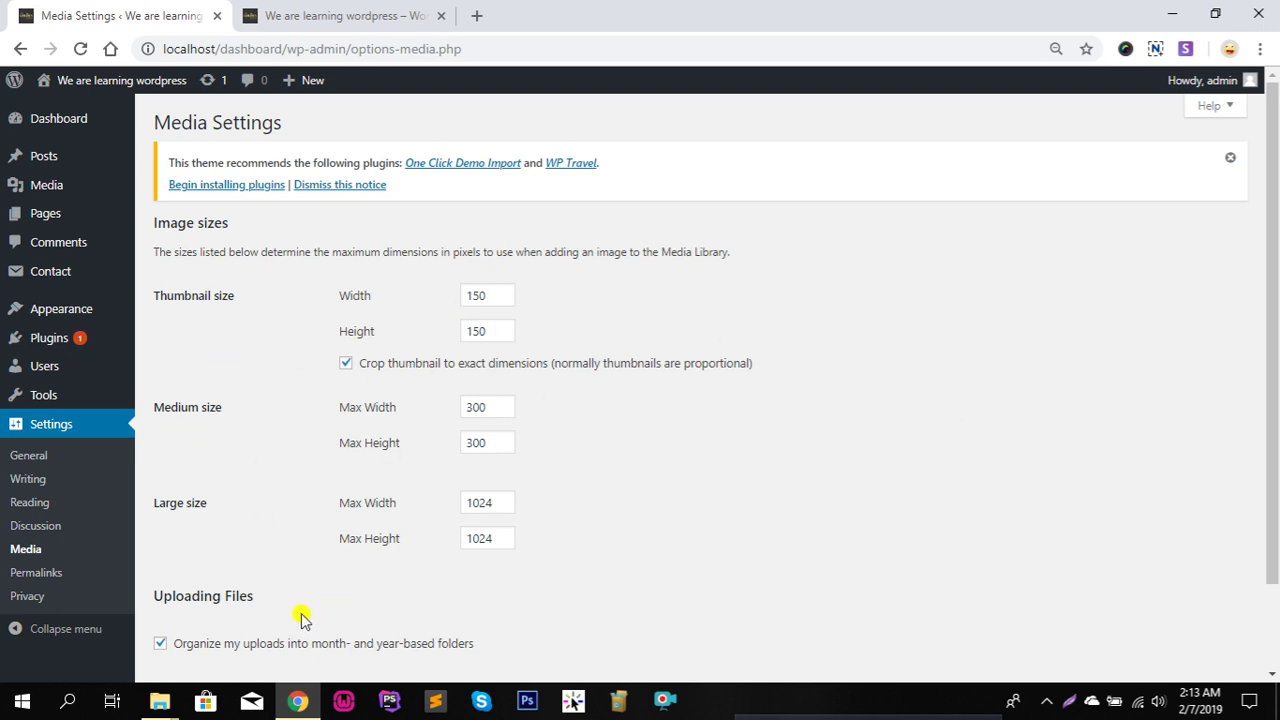
# Step: Look through the Media settings, covering the image sizes and the upload folder organization option
pyautogui.scroll(-2, 302, 618)
pyautogui.scroll(1, 247, 560)
pyautogui.scroll(-1, 247, 560)
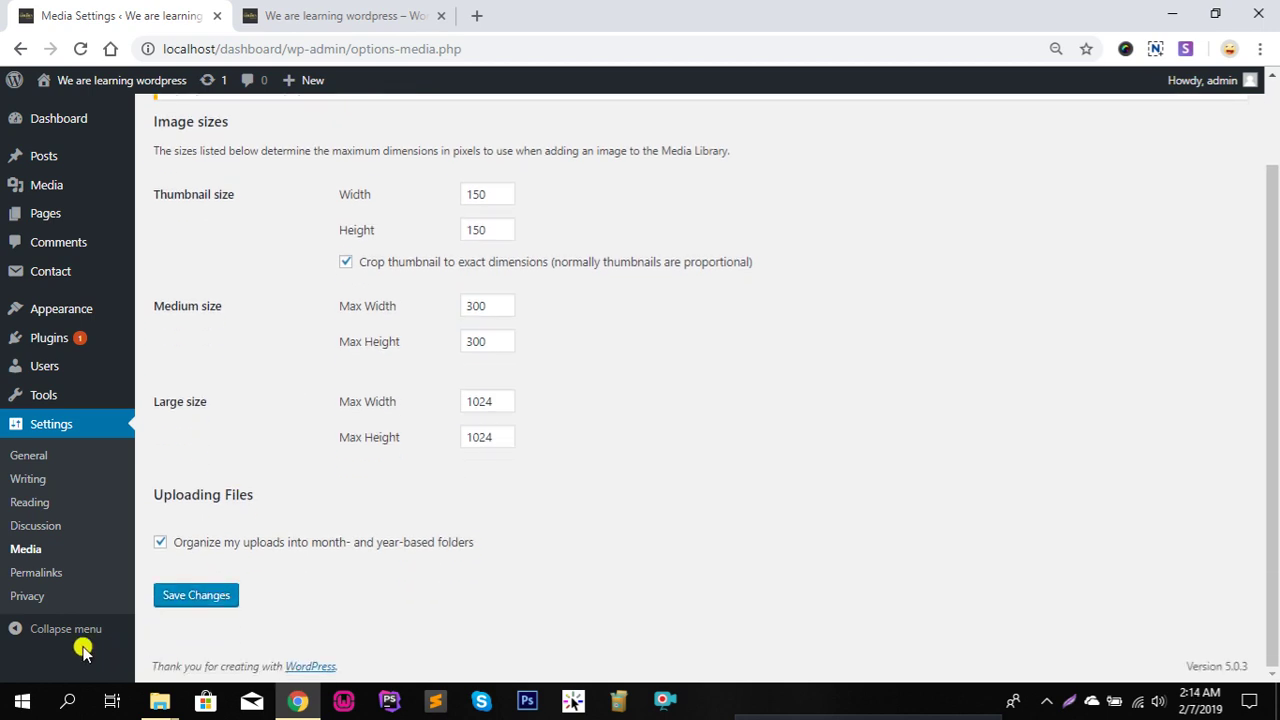
# Step: Open the Permalink settings and examine the common URL structures, custom structure tags and optional bases, comparing them with the live site's address
pyautogui.click(55, 568)
pyautogui.scroll(-3, 316, 355)
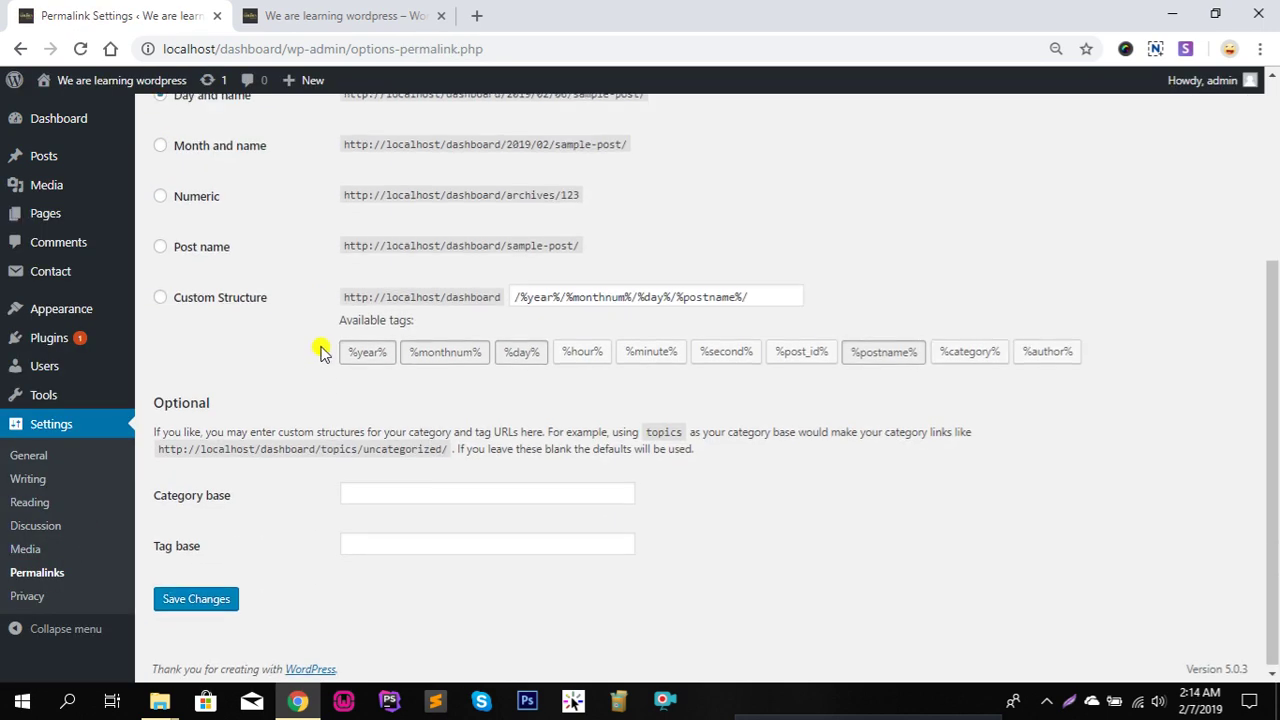
pyautogui.scroll(2, 318, 355)
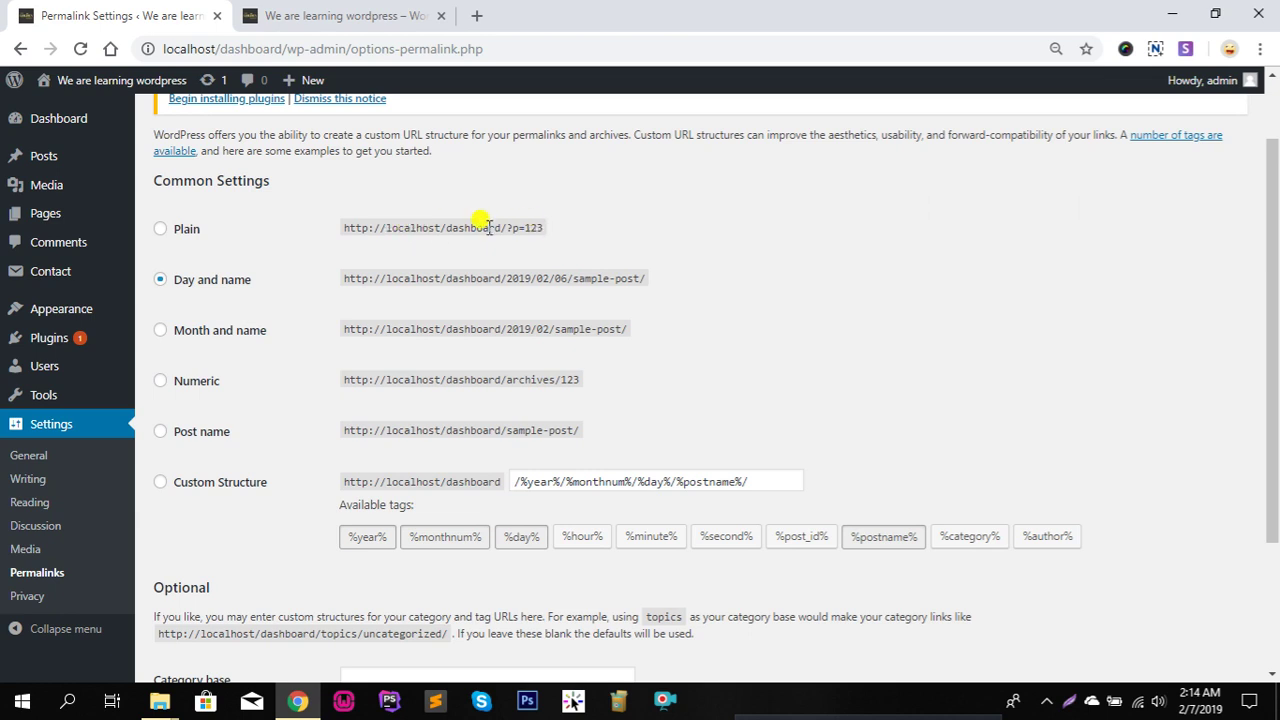
pyautogui.click(363, 15)
pyautogui.scroll(5, 310, 80)
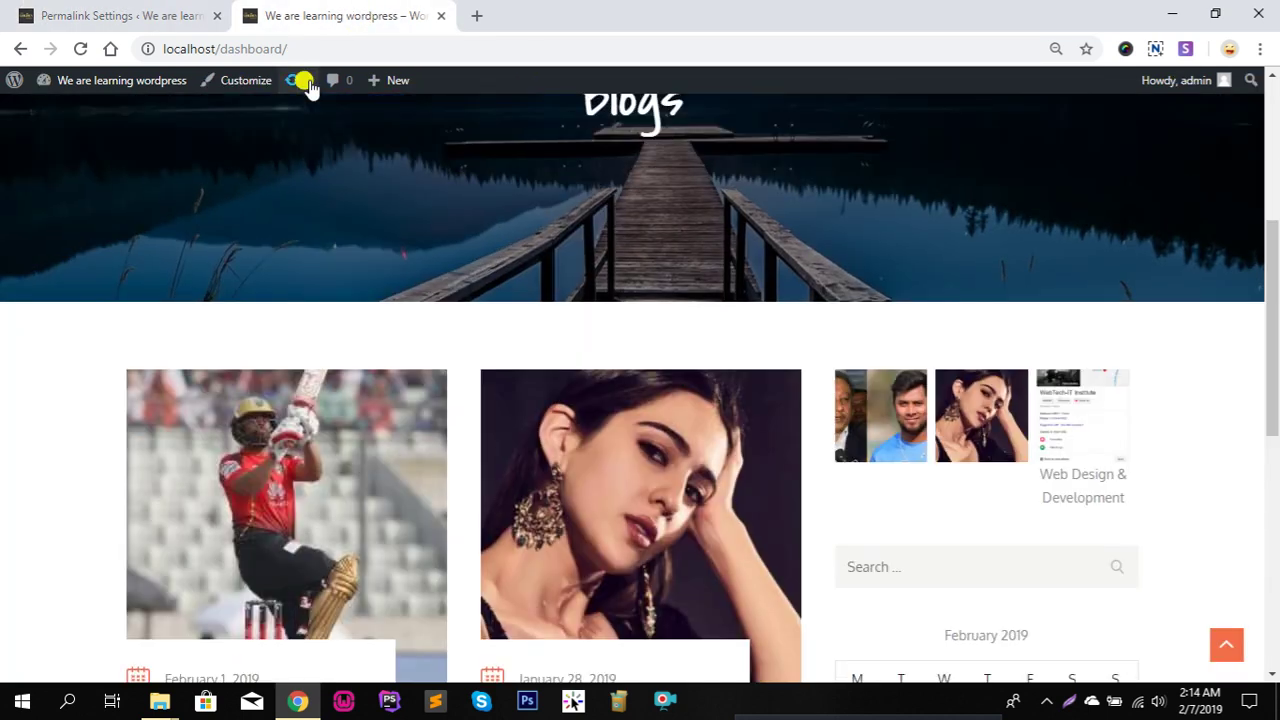
pyautogui.click(215, 16)
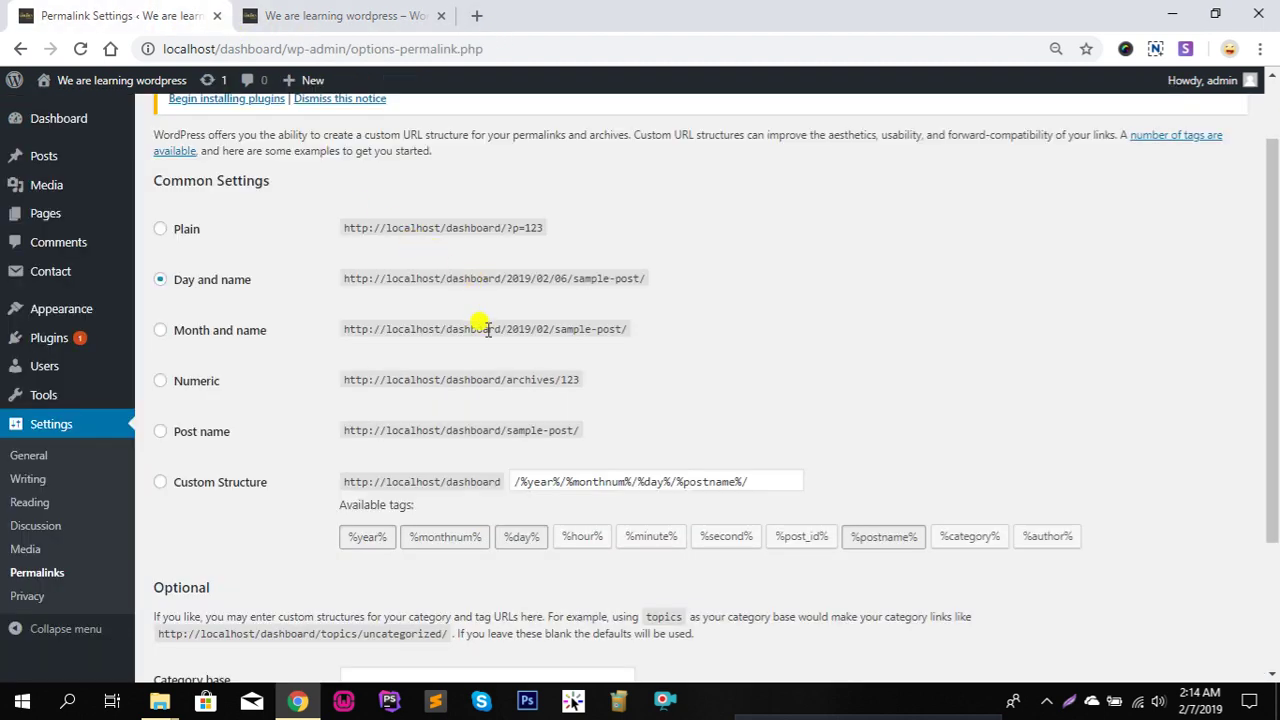
pyautogui.scroll(-1, 512, 325)
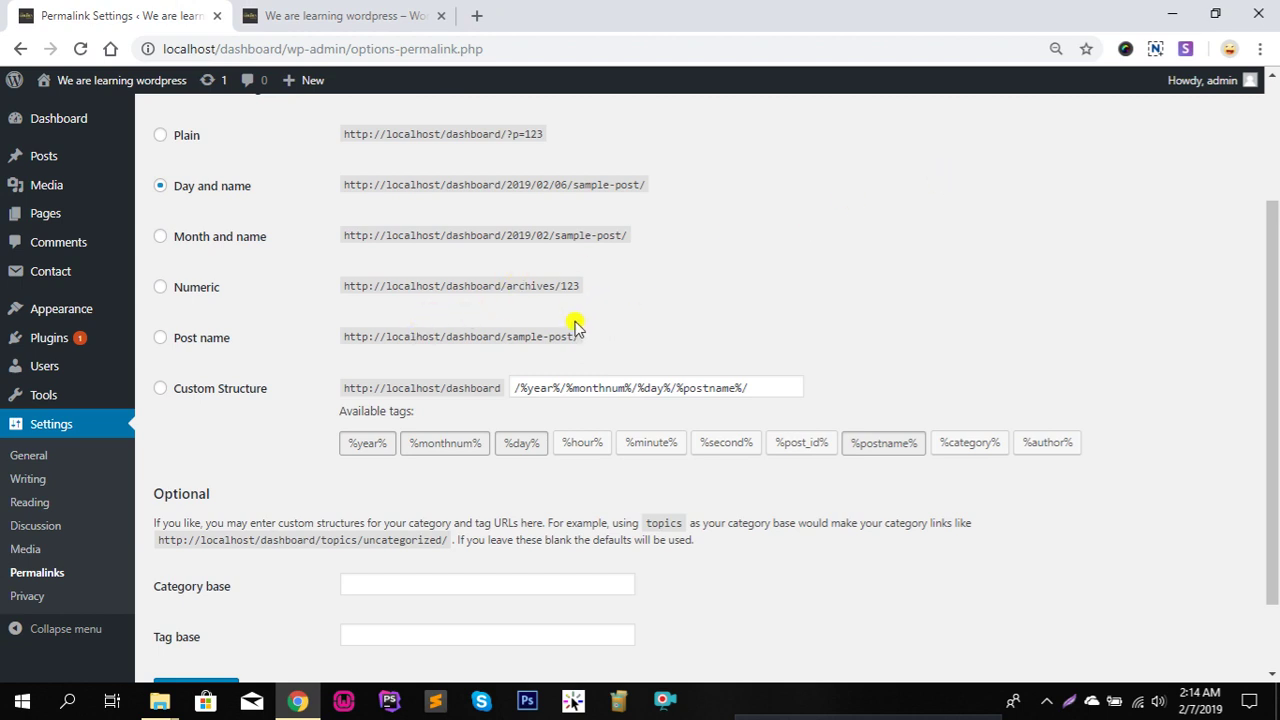
pyautogui.scroll(-1, 538, 367)
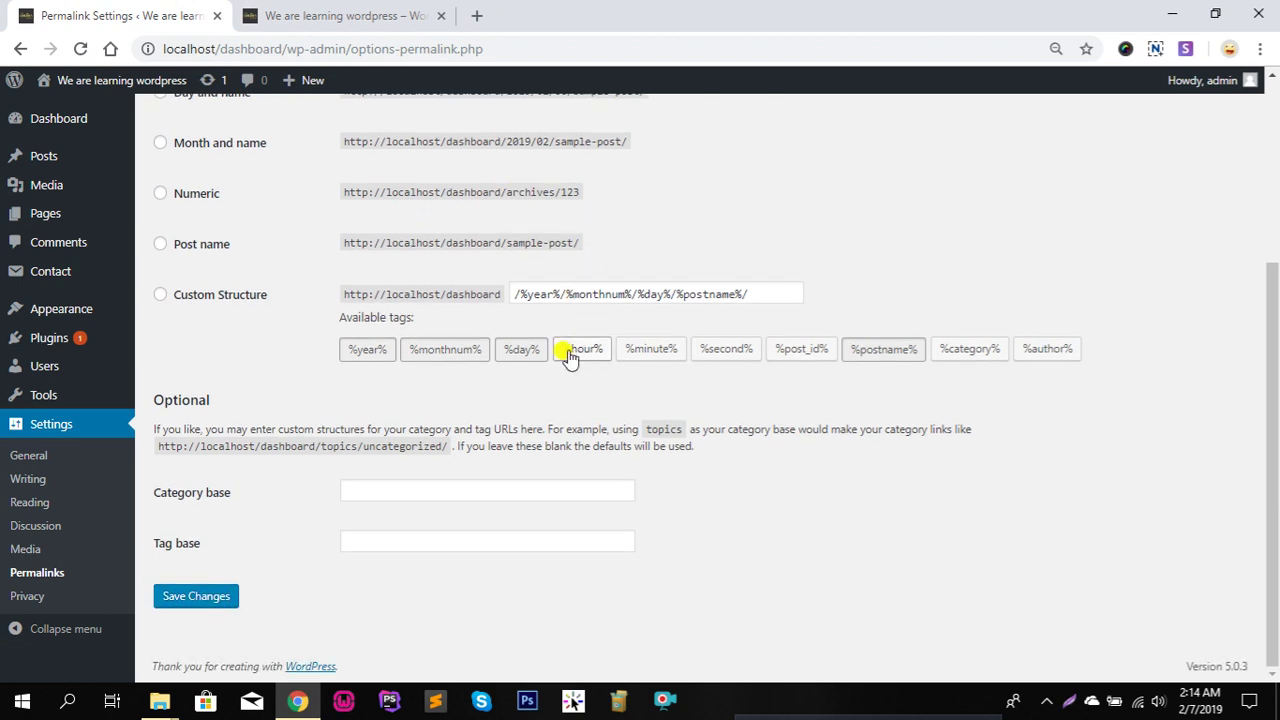
pyautogui.scroll(3, 358, 218)
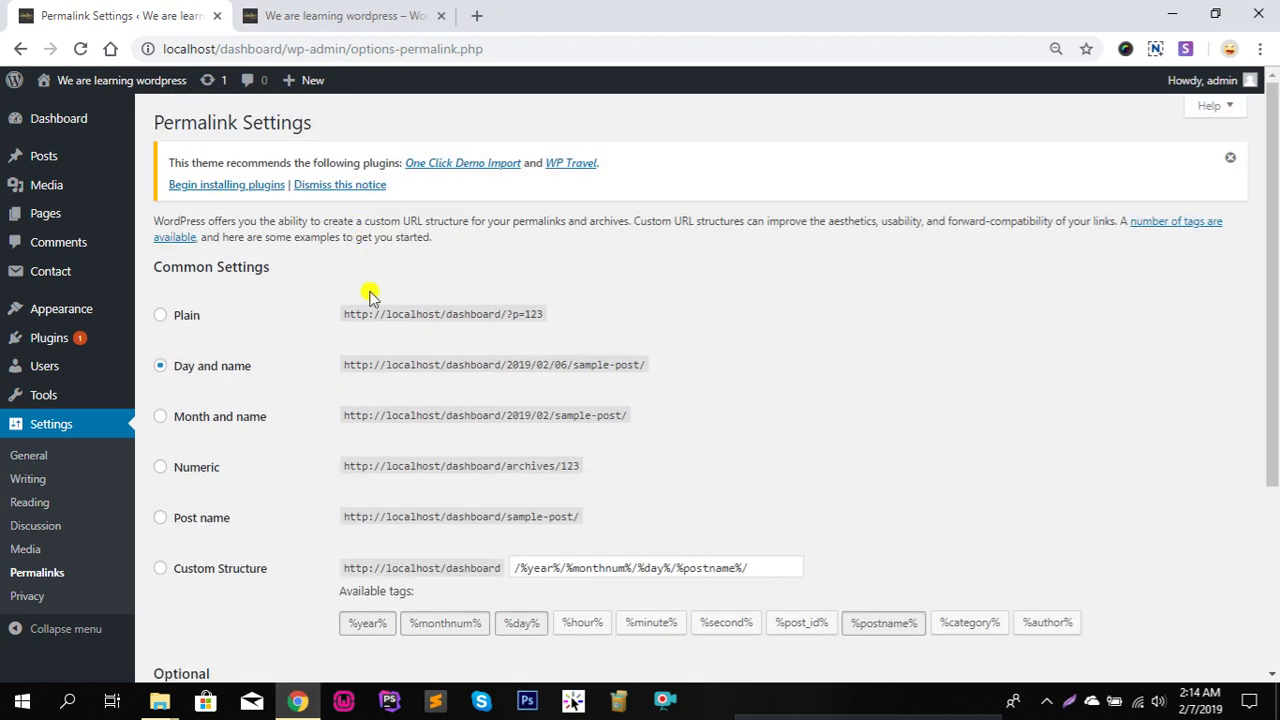
pyautogui.scroll(-3, 330, 270)
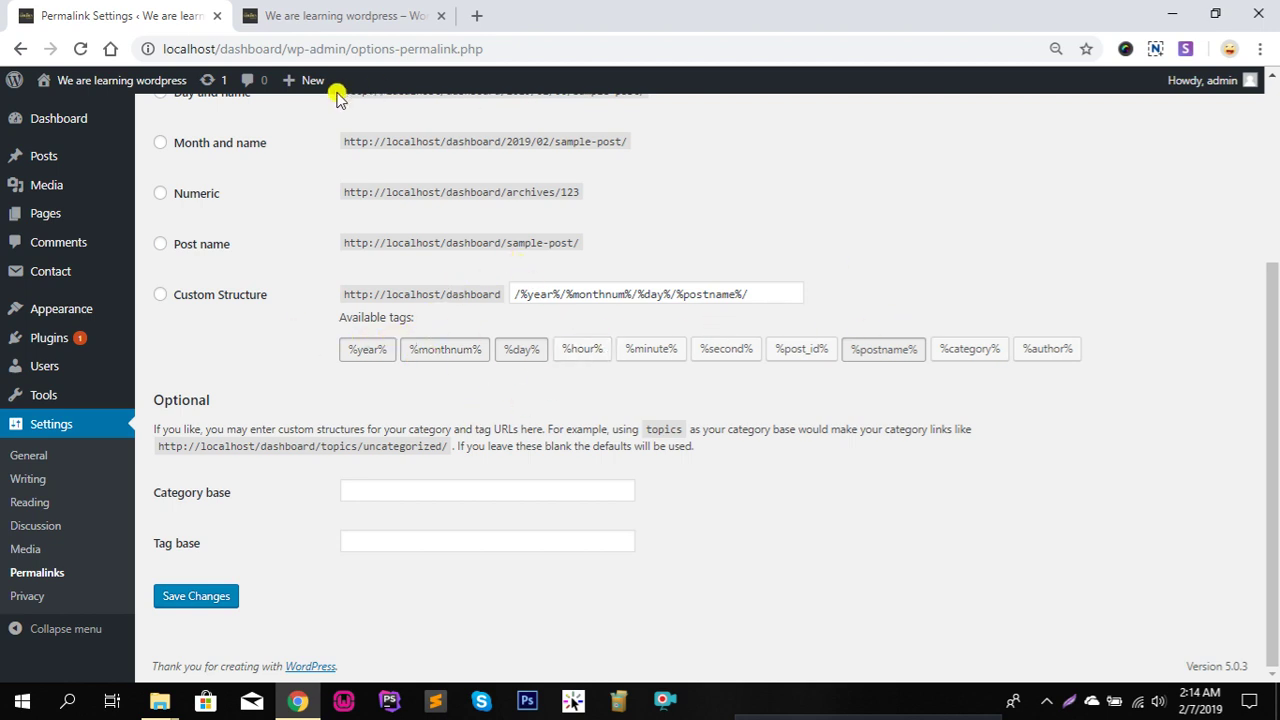
# Step: Open the Privacy settings and read through the explanatory text about the Privacy Policy page
pyautogui.click(50, 595)
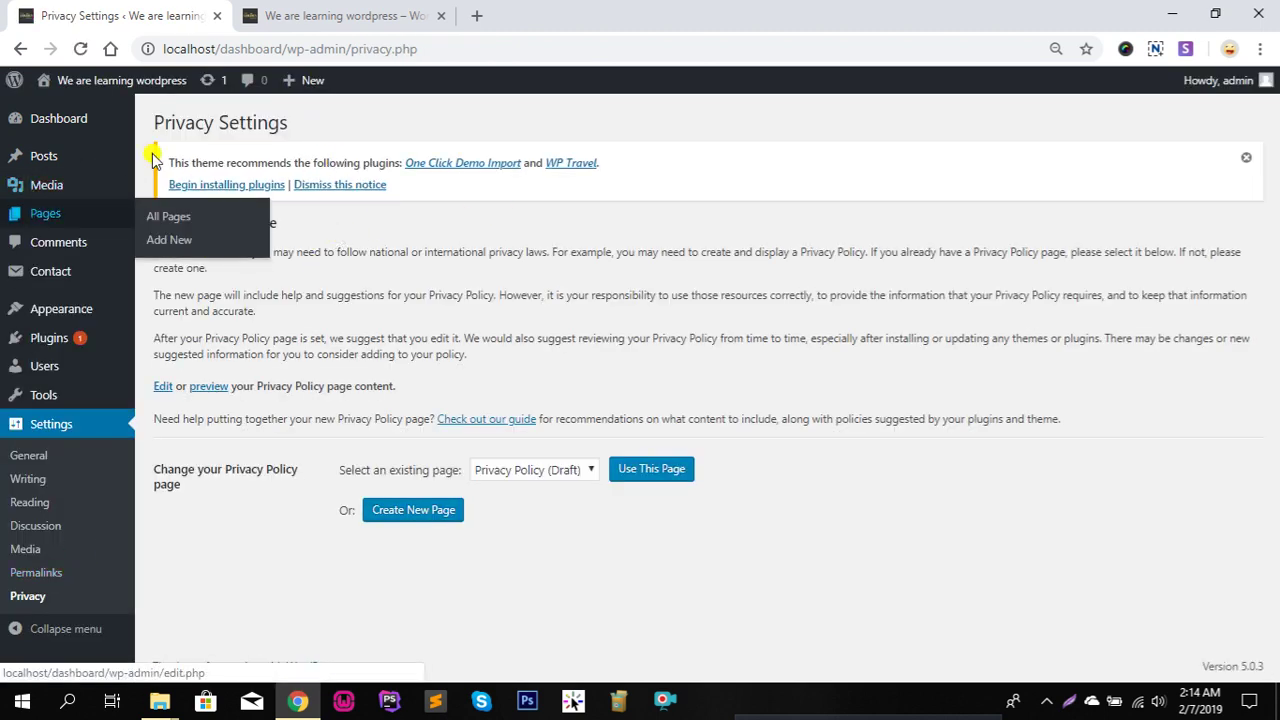
pyautogui.moveTo(177, 251); pyautogui.dragTo(978, 372)
pyautogui.click(309, 252)
pyautogui.moveTo(152, 252); pyautogui.dragTo(600, 388)
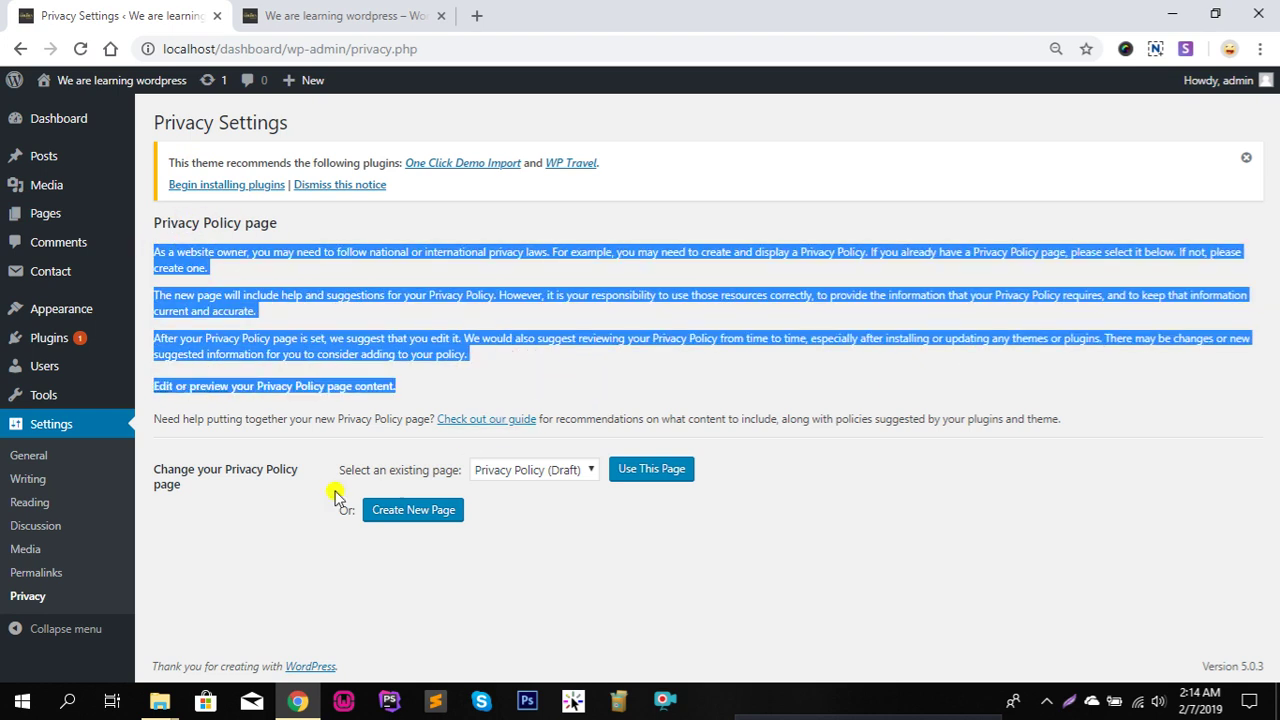
pyautogui.click(672, 218)
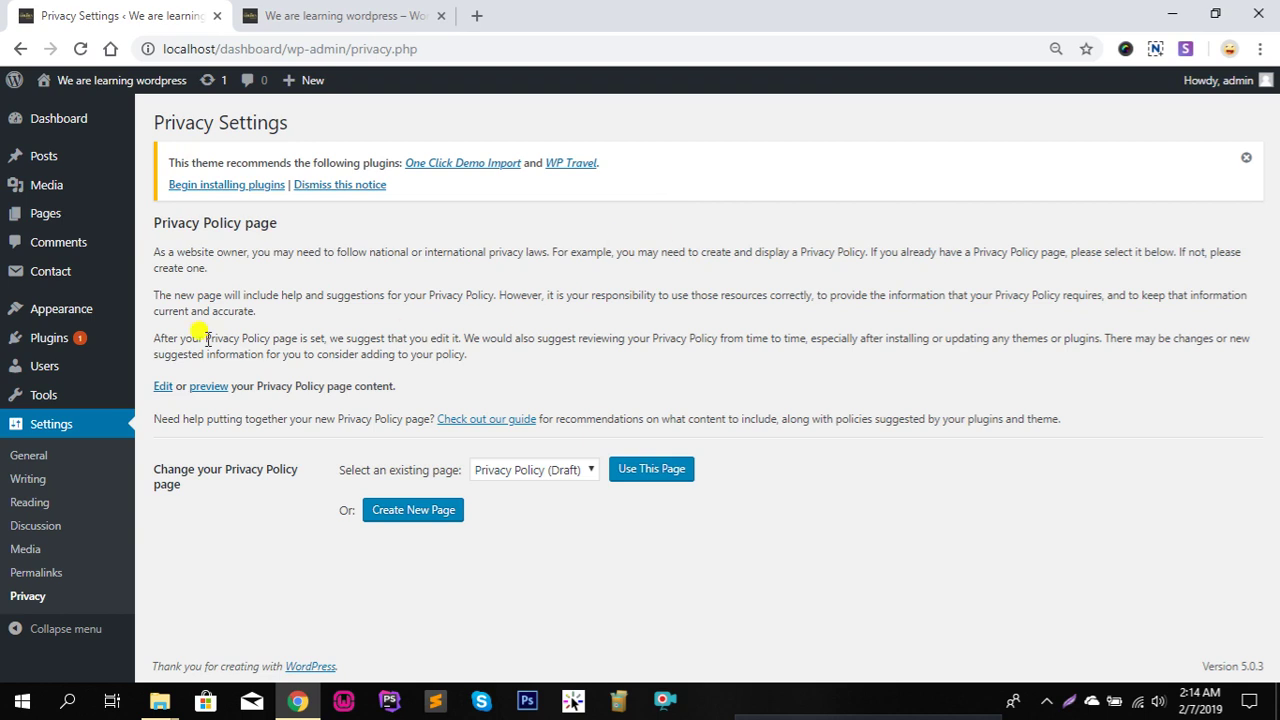
# Step: Return to the Dashboard home page and look over its widgets and the admin sections from Dashboard to Settings
pyautogui.click(58, 119)
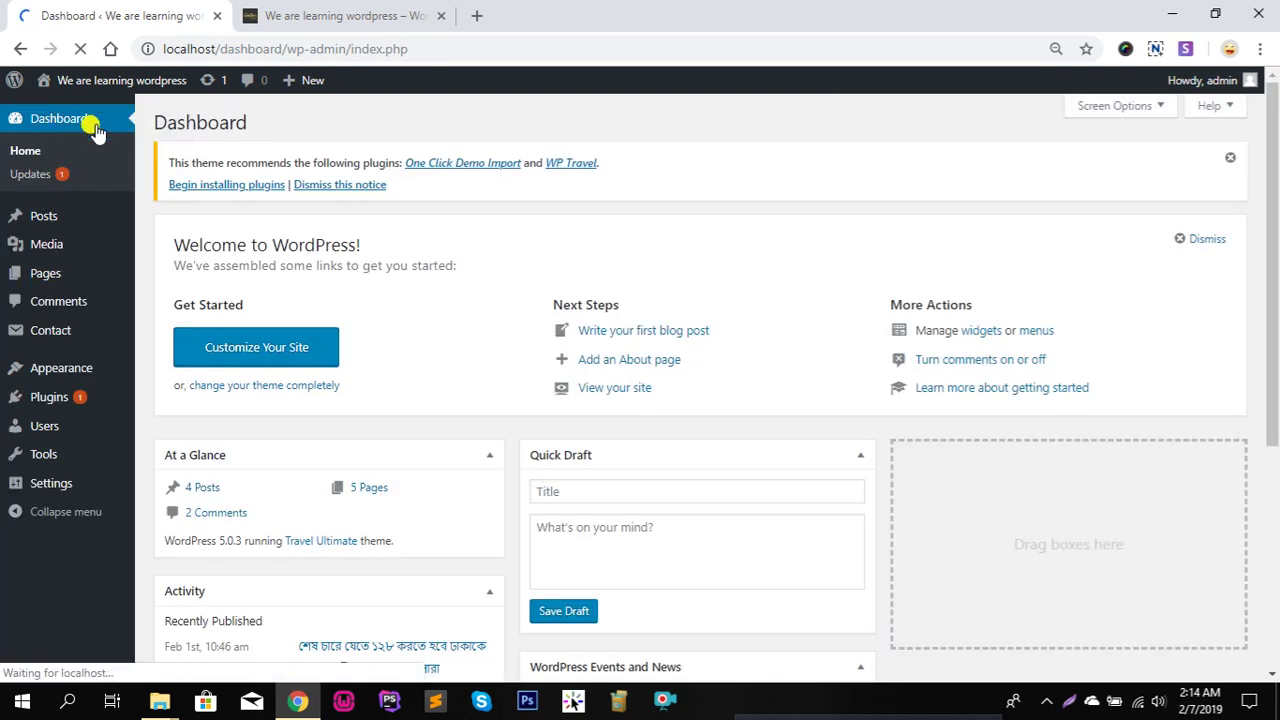
pyautogui.scroll(-4, 771, 357)
pyautogui.scroll(4, 694, 380)
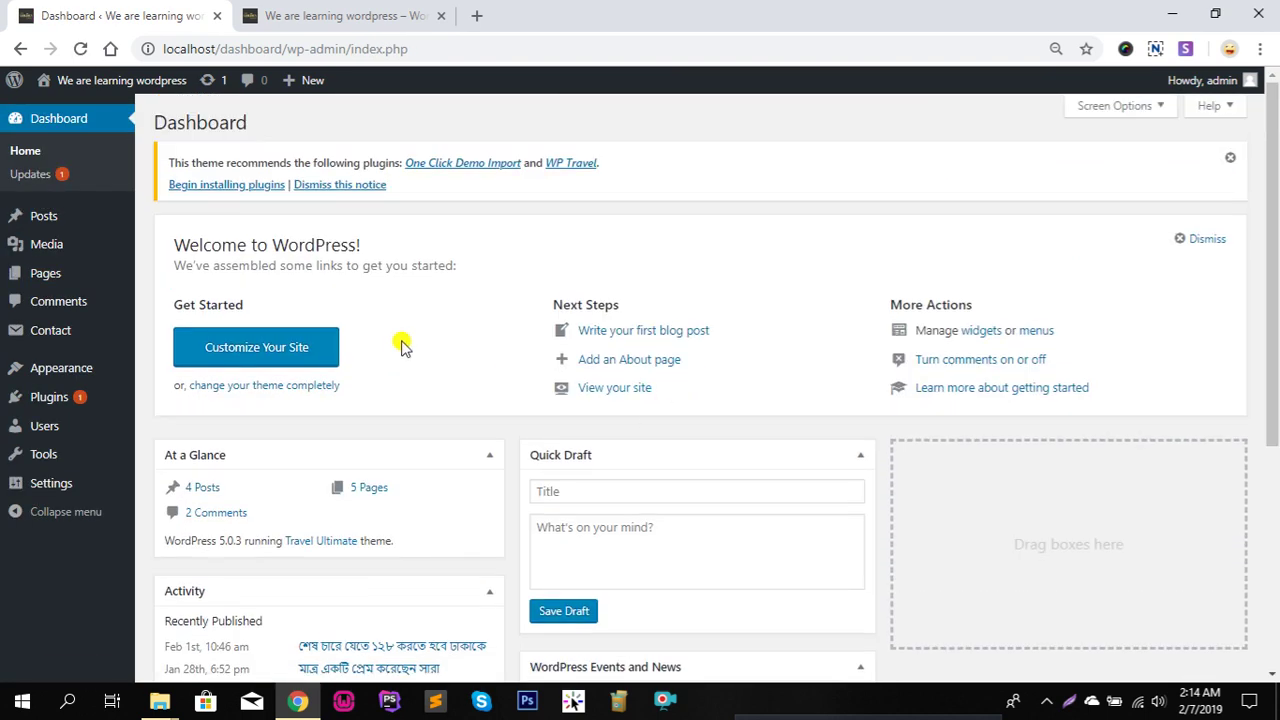
pyautogui.moveTo(8, 88)
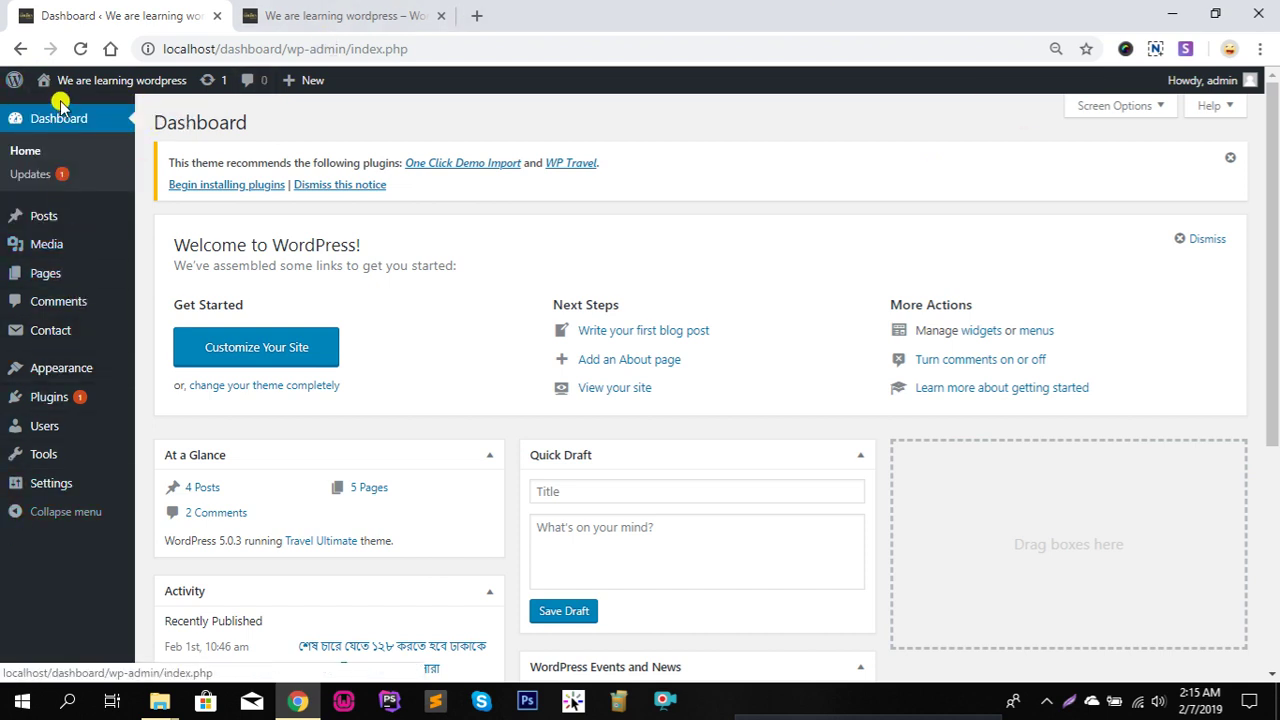
pyautogui.moveTo(60, 278)
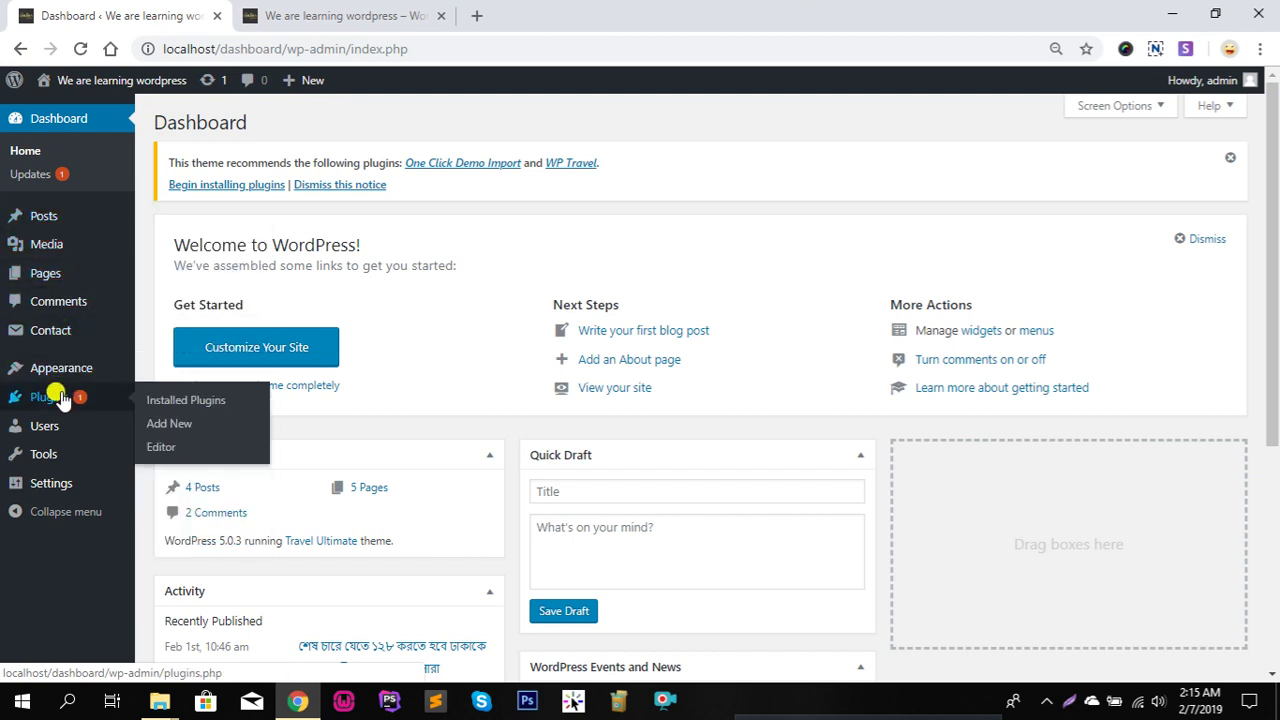
pyautogui.moveTo(50, 425)
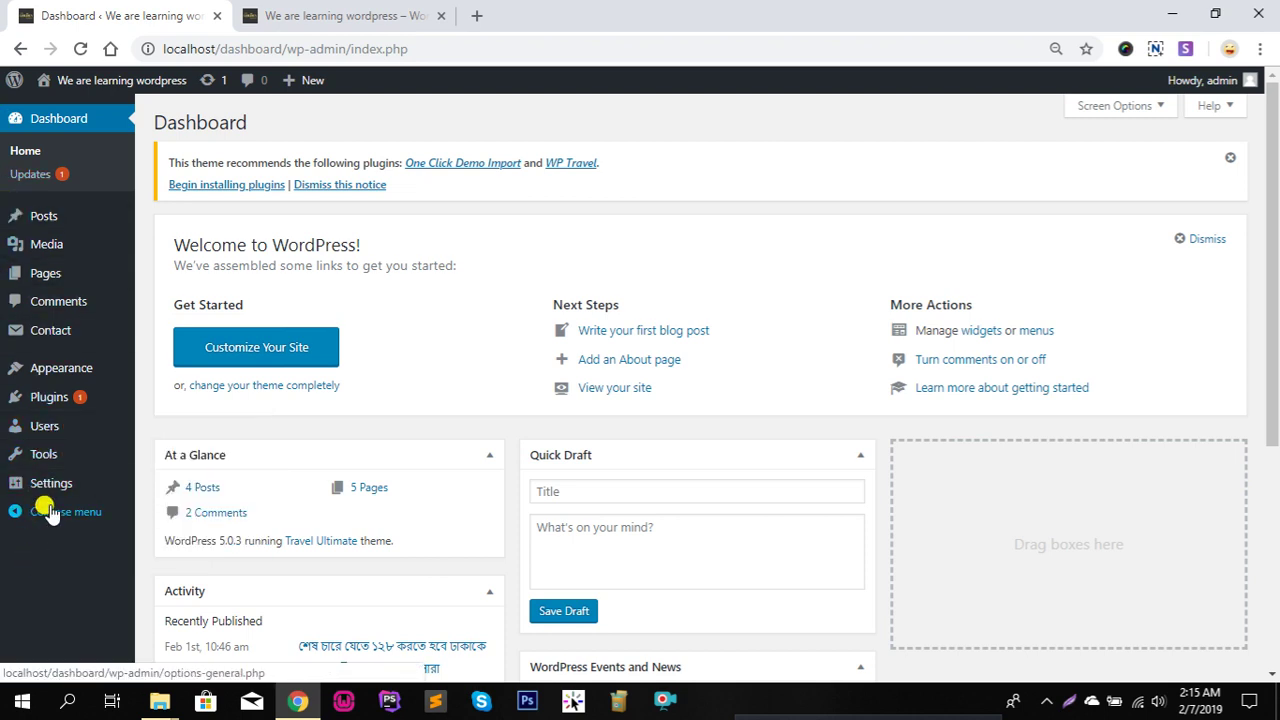
pyautogui.moveTo(55, 488)
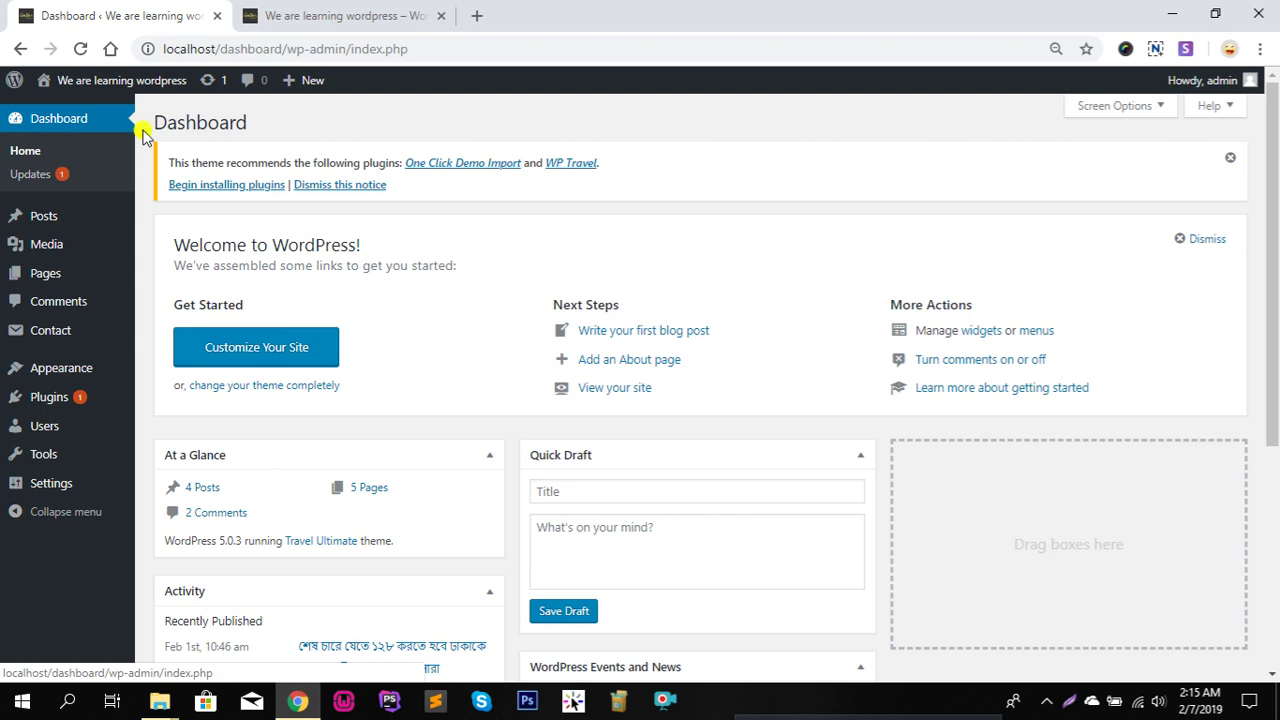